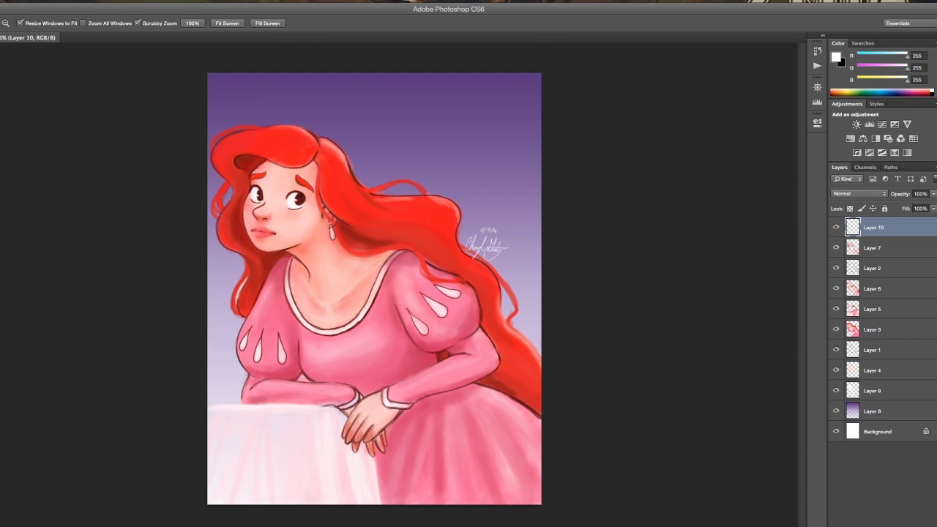
# Show the hidden tool panels and hide the purple gradient background on Layer 8.
pyautogui.press('Tab')
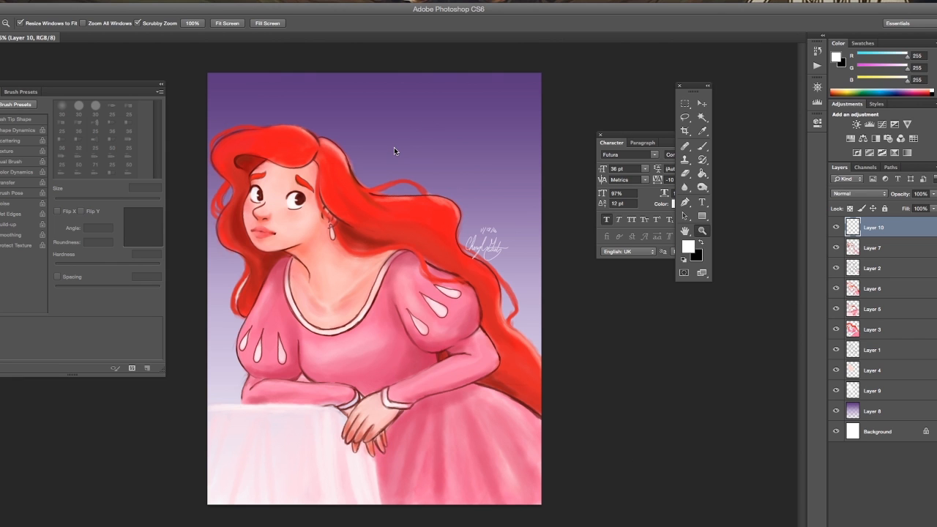
pyautogui.press('z')
pyautogui.click(366, 132)
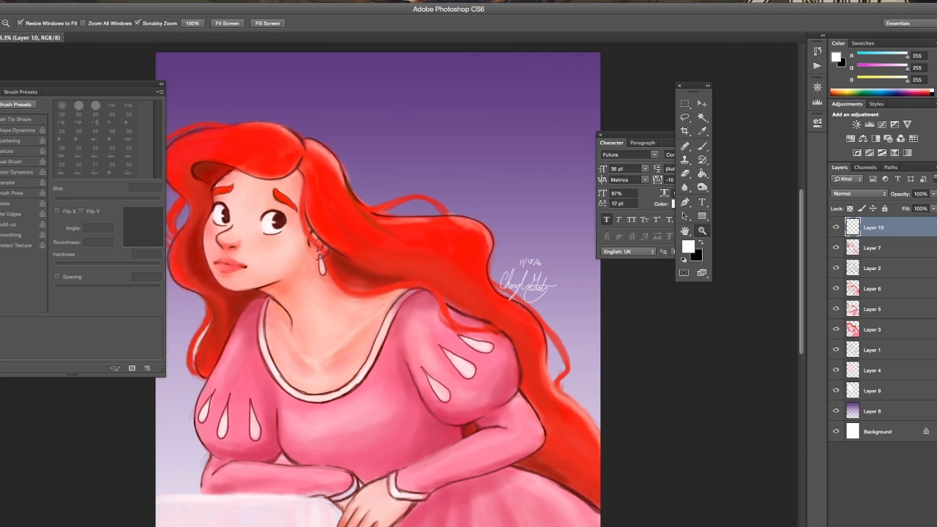
pyautogui.hscroll(-5, 444, 293)
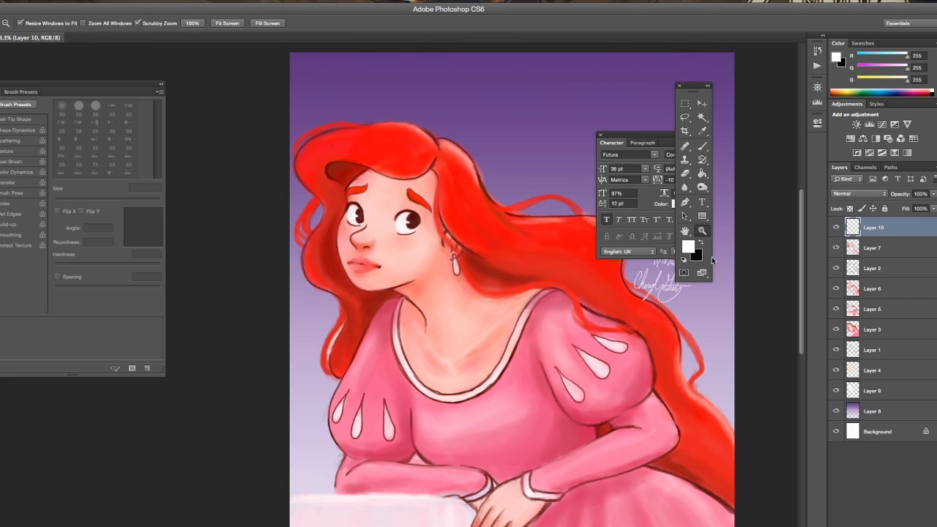
pyautogui.hscroll(4, 469, 289)
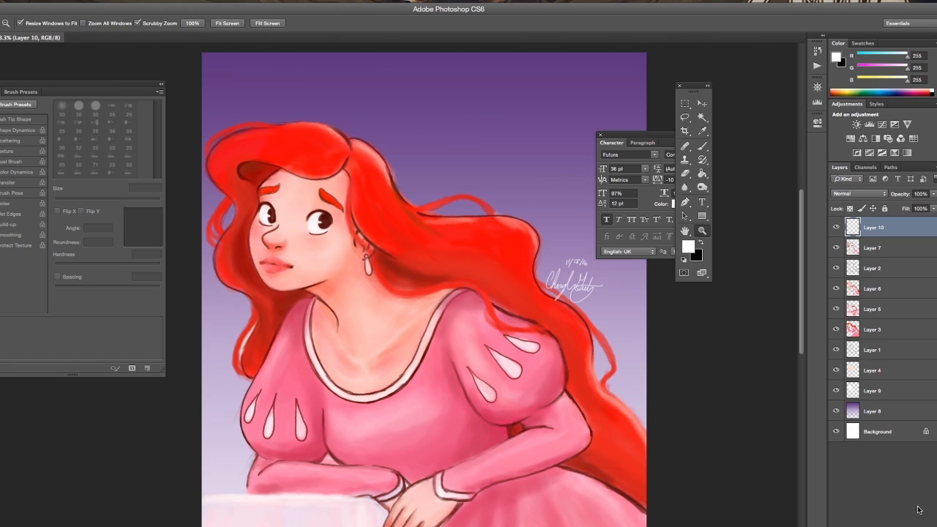
pyautogui.click(835, 411)
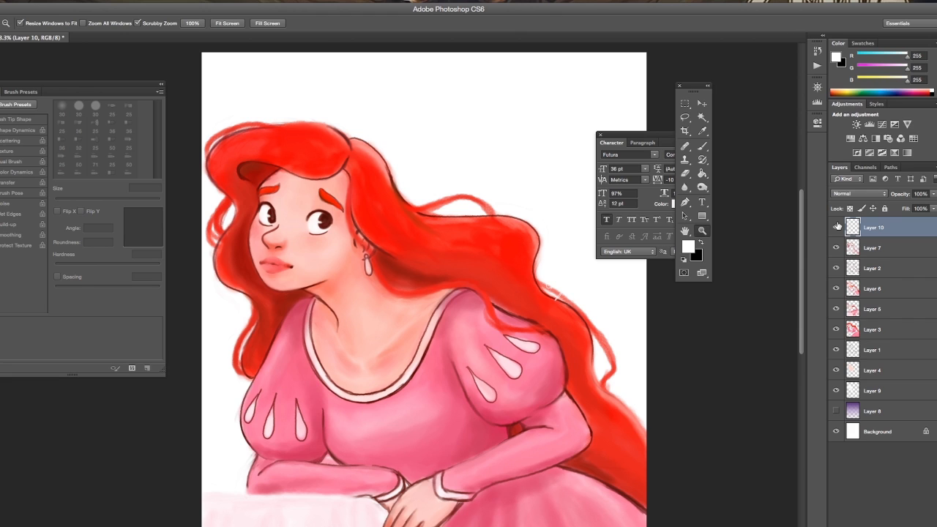
# Save the painting as a separate Photoshop file, adding 2 to the file name Ariel.
pyautogui.click(46, 2)
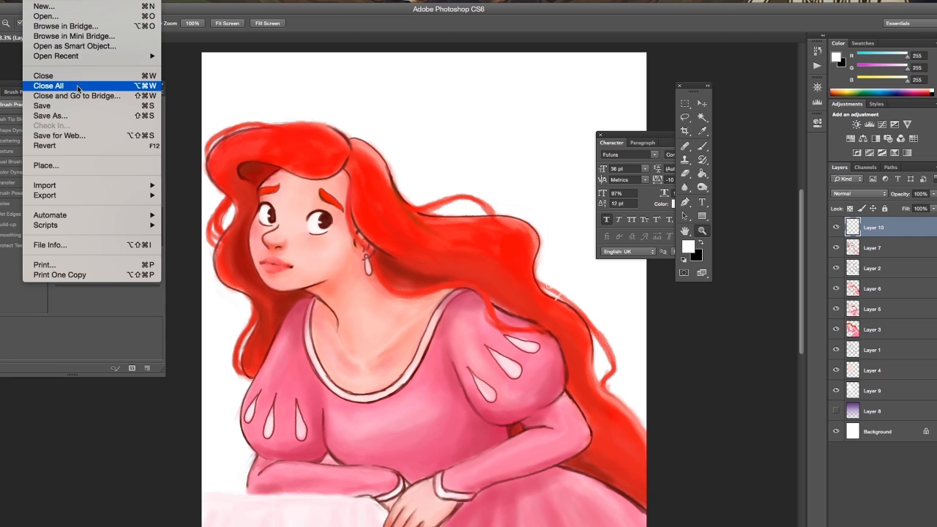
pyautogui.press('Escape')
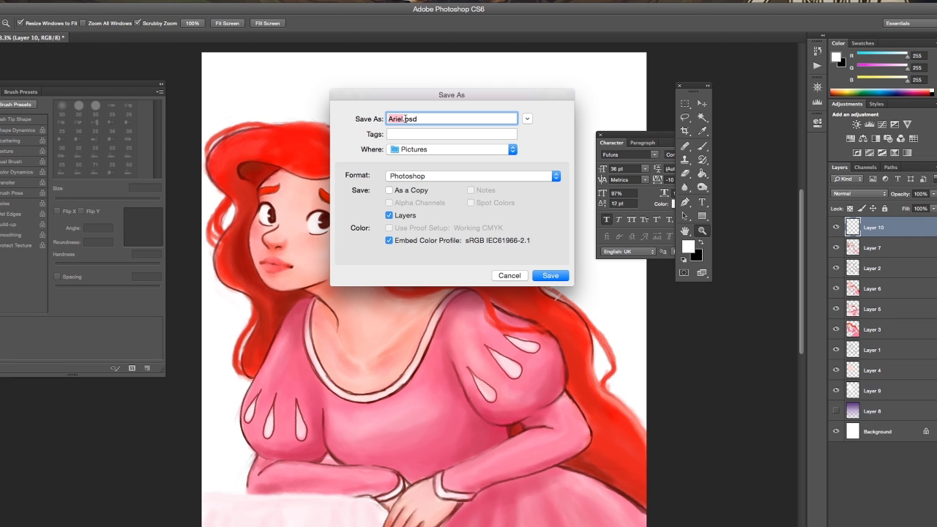
pyautogui.click(402, 118)
pyautogui.write('2')
pyautogui.click(550, 276)
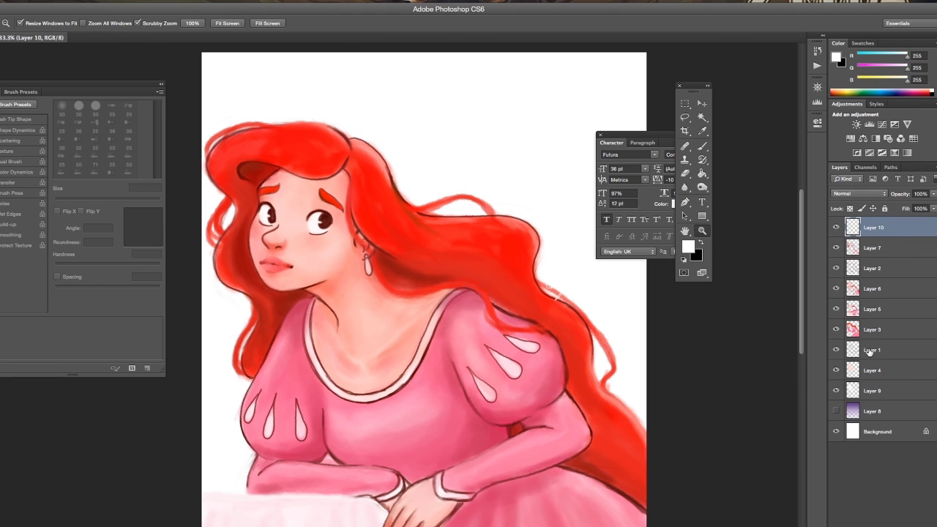
# Hide the signature on Layer 10 and check what Layer 7 contains by switching its visibility off and on.
pyautogui.click(834, 230)
pyautogui.click(834, 230)
pyautogui.click(836, 229)
pyautogui.click(837, 249)
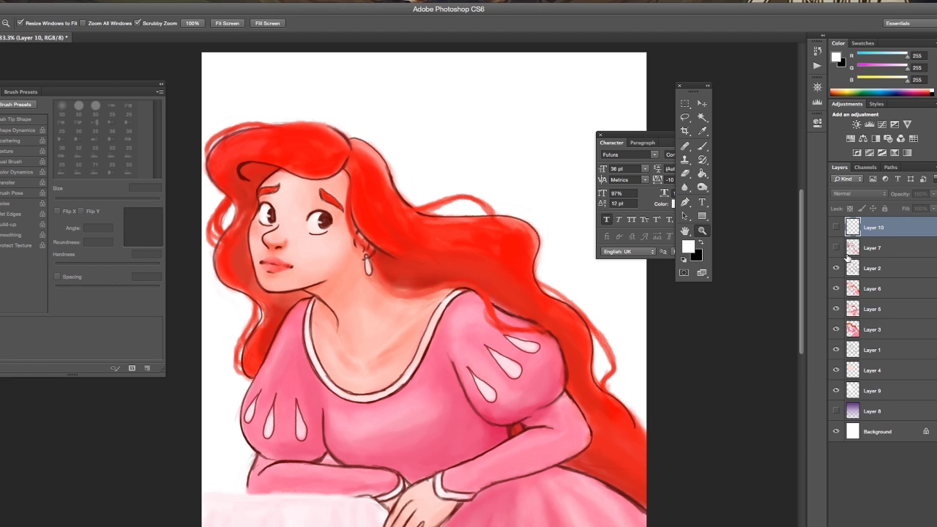
pyautogui.click(837, 249)
# Merge all layers from Layer 7 down to Layer 9 into one, and check the merged layer by toggling its visibility.
pyautogui.click(872, 250)
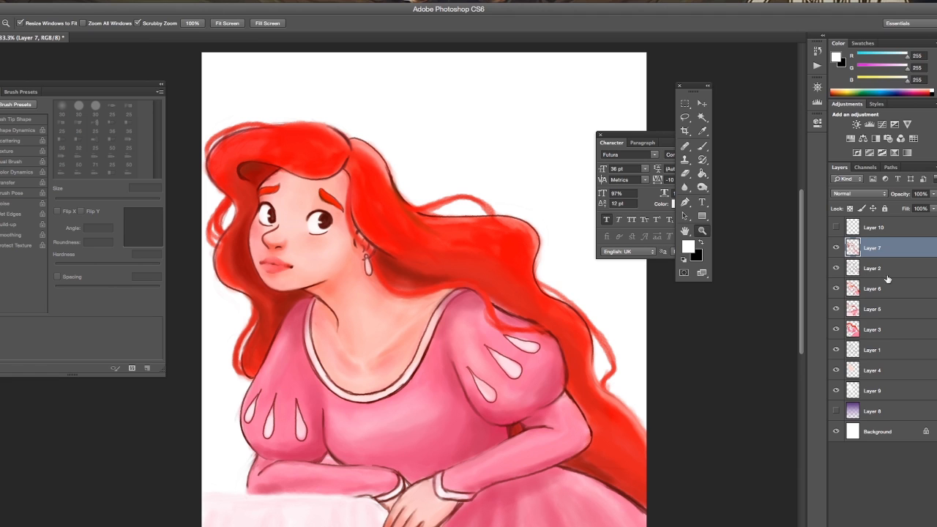
pyautogui.click(877, 407)
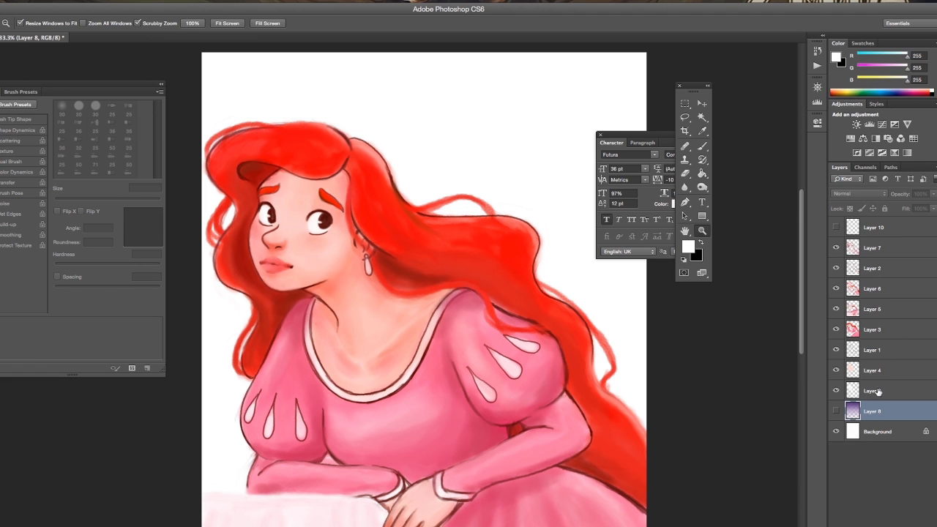
pyautogui.click(878, 392)
pyautogui.keyDown('shift'); pyautogui.click(876, 252); pyautogui.keyUp('shift')
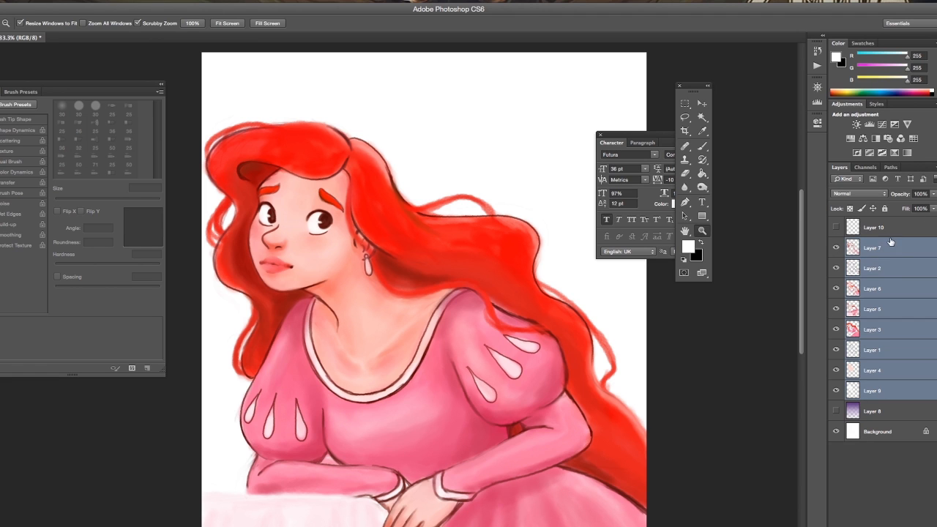
pyautogui.click(932, 173)
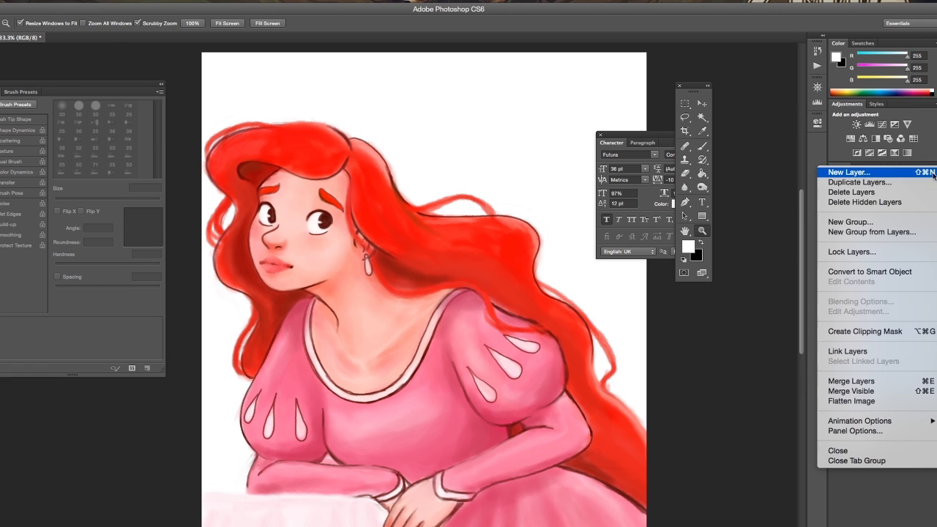
pyautogui.click(857, 381)
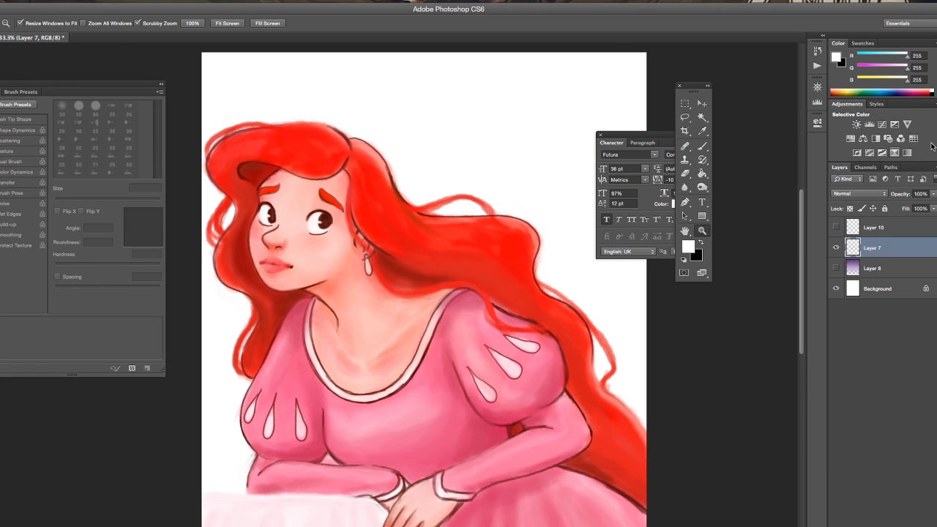
pyautogui.click(836, 249)
pyautogui.click(837, 249)
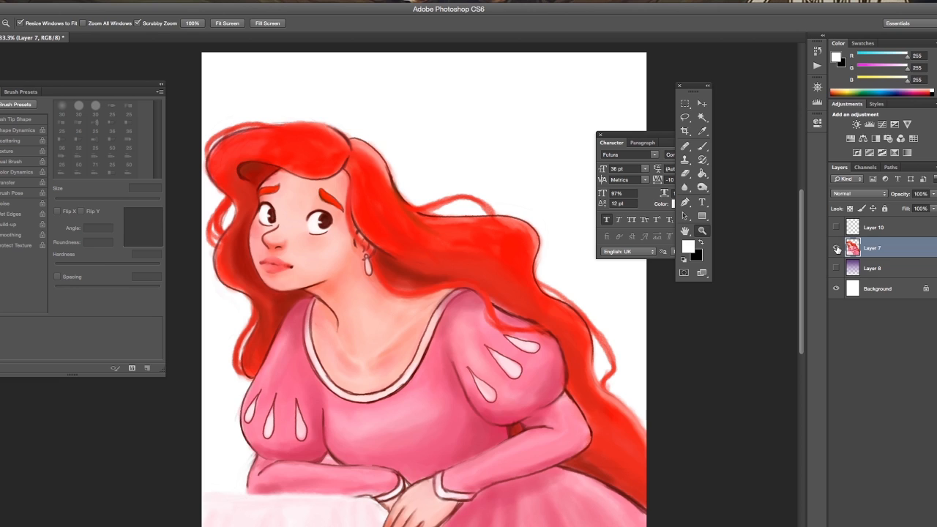
pyautogui.click(838, 249)
pyautogui.click(837, 249)
# Move the floating toolbox clear of the Character panel and bring the whole canvas into view.
pyautogui.moveTo(692, 86); pyautogui.dragTo(516, 118)
pyautogui.click(552, 144)
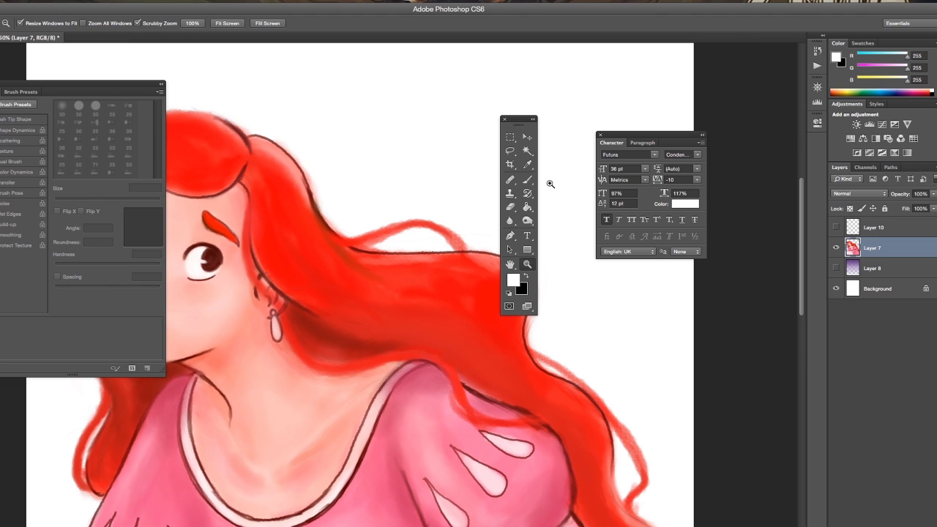
pyautogui.click(403, 323)
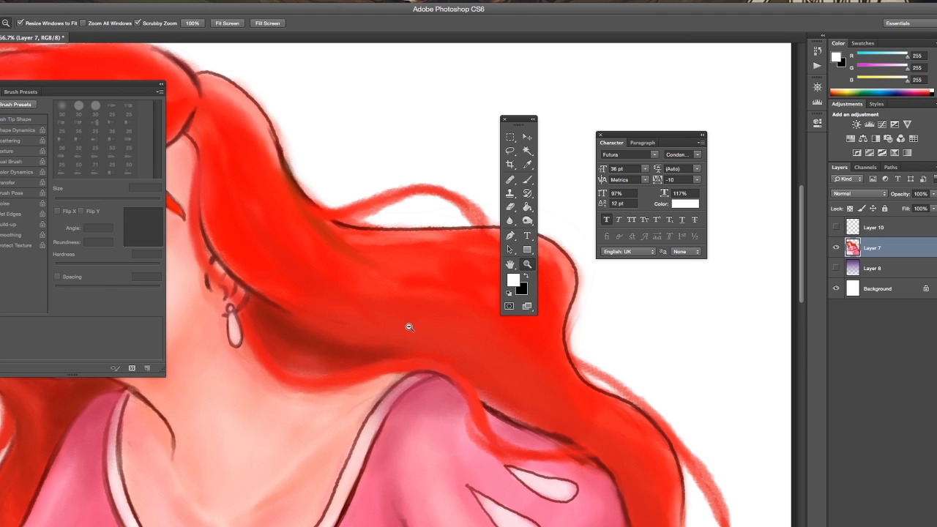
pyautogui.keyDown('alt'); pyautogui.click(408, 327); pyautogui.keyUp('alt')
pyautogui.keyDown('alt'); pyautogui.click(407, 327); pyautogui.keyUp('alt')
pyautogui.keyDown('alt'); pyautogui.click(409, 327); pyautogui.keyUp('alt')
pyautogui.click(510, 152)
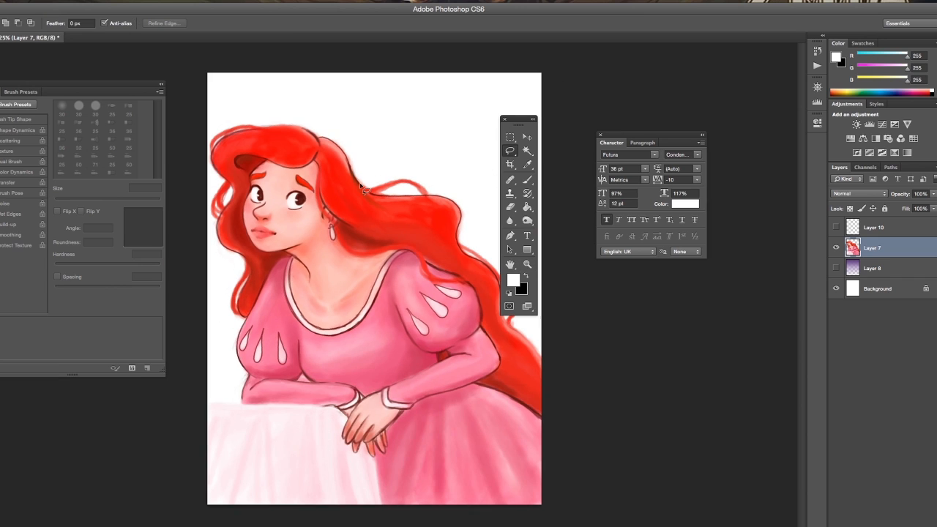
pyautogui.moveTo(317, 121)
pyautogui.mouseDown()
pyautogui.moveTo(324, 144)
pyautogui.moveTo(306, 173)
pyautogui.moveTo(259, 168)
pyautogui.moveTo(208, 178)
pyautogui.moveTo(192, 144)
pyautogui.moveTo(276, 93)
pyautogui.moveTo(319, 127)
pyautogui.mouseUp()
pyautogui.press('v')
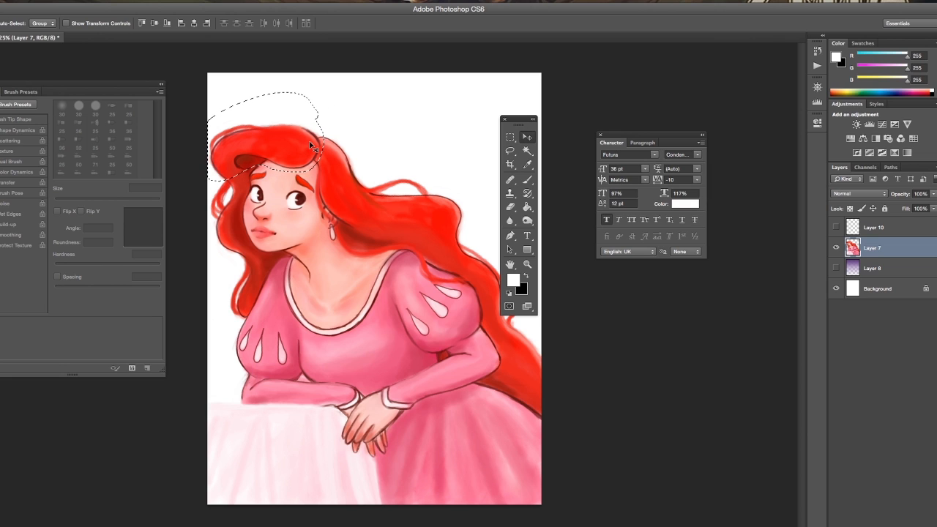
# Lasso the front swoop of hair above the forehead, move it slightly down onto the head, and deselect it.
pyautogui.click(510, 150)
pyautogui.moveTo(331, 134)
pyautogui.mouseDown()
pyautogui.moveTo(233, 111)
pyautogui.moveTo(206, 151)
pyautogui.moveTo(212, 174)
pyautogui.moveTo(256, 161)
pyautogui.moveTo(293, 173)
pyautogui.moveTo(314, 167)
pyautogui.moveTo(330, 133)
pyautogui.mouseUp()
pyautogui.click(525, 137)
pyautogui.moveTo(319, 136); pyautogui.dragTo(314, 147)
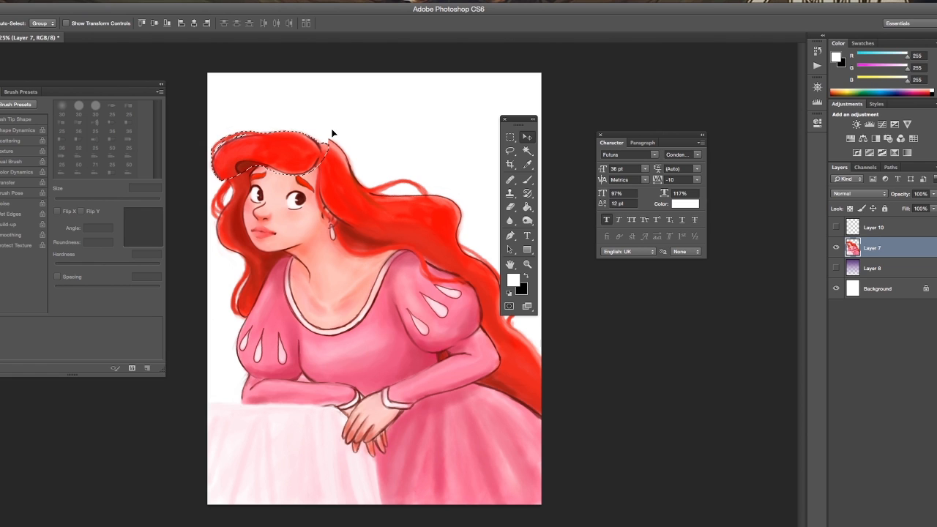
pyautogui.hotkey('ctrl', 'd')
# Add a new layer above Layer 7 and sample the bright red from the hair beside the parting.
pyautogui.click(912, 526)
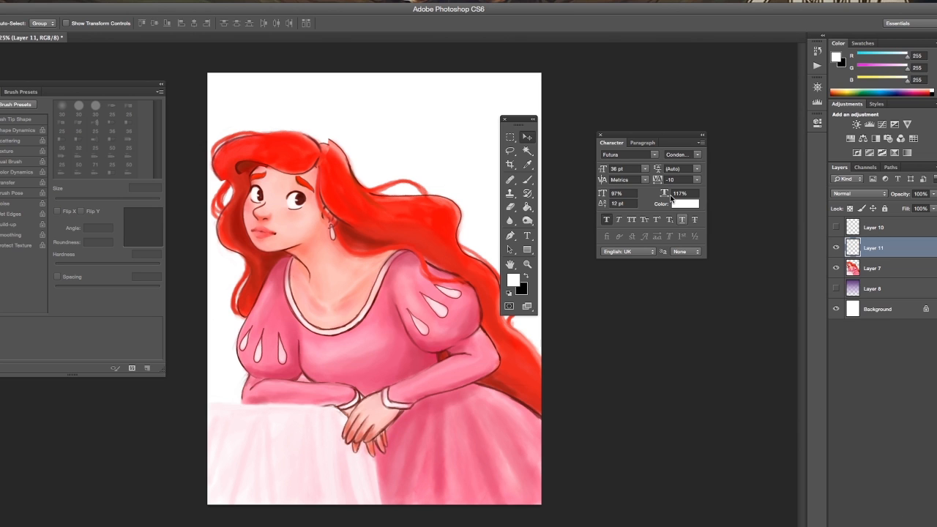
pyautogui.click(527, 264)
pyautogui.click(308, 145)
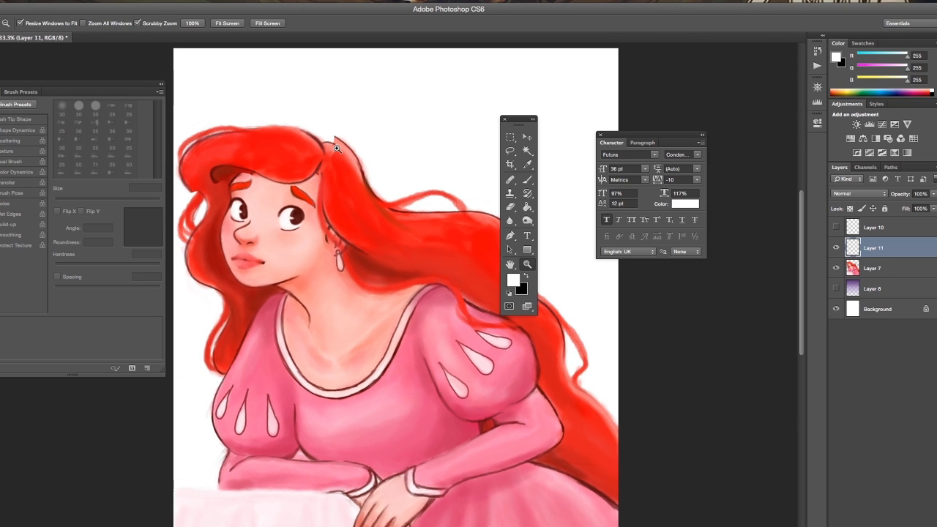
pyautogui.click(530, 164)
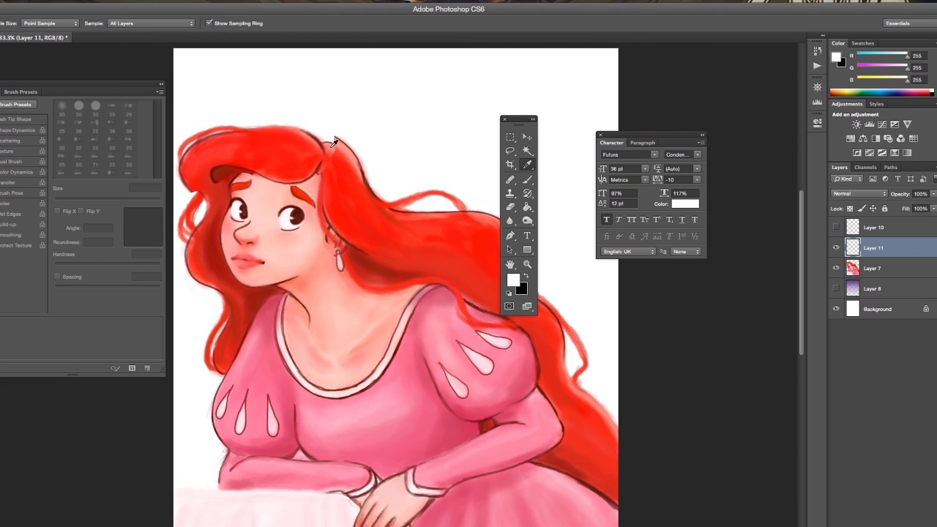
pyautogui.click(343, 158)
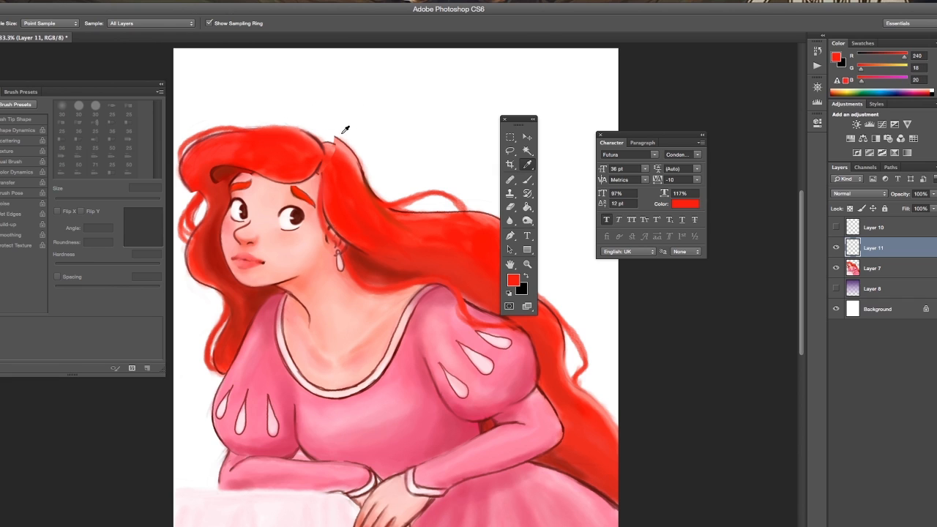
# Erase the stray hair tip above the parting and the rough hair edge beside it on Layer 7.
pyautogui.click(527, 180)
pyautogui.click(510, 206)
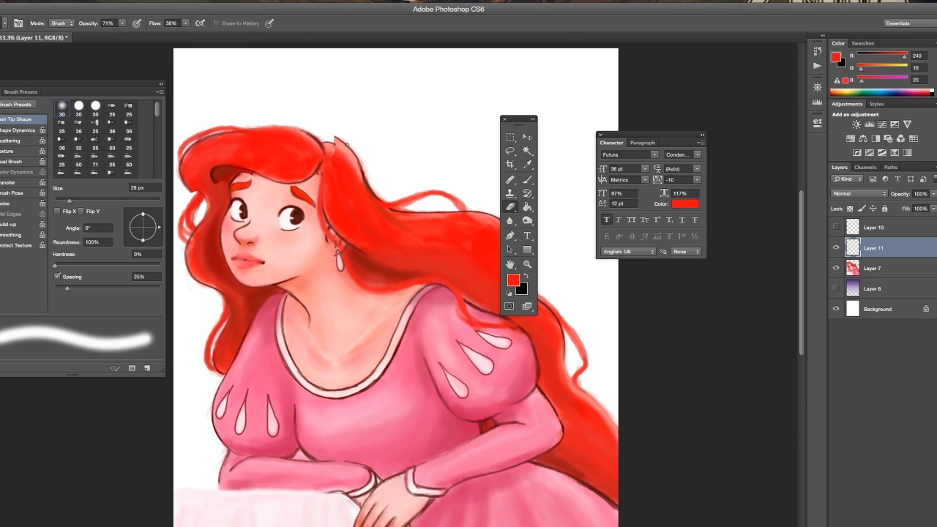
pyautogui.click(878, 267)
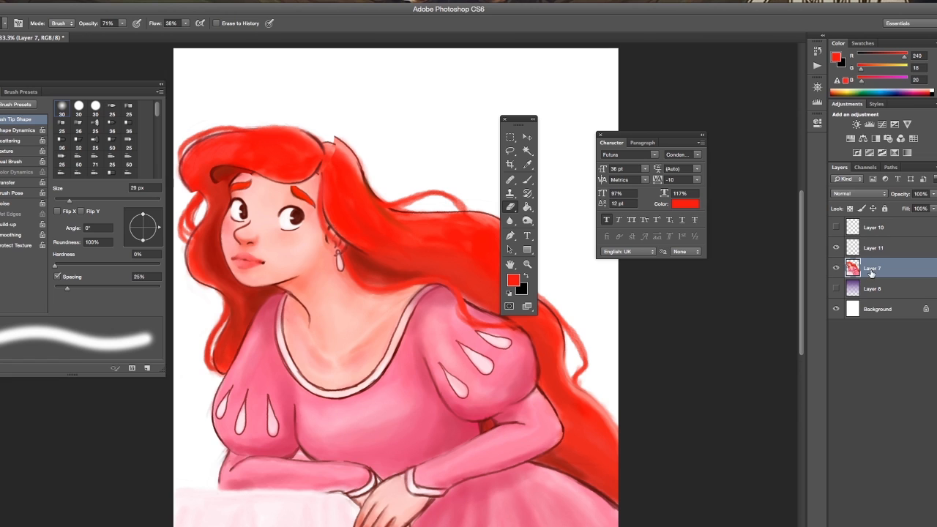
pyautogui.moveTo(328, 134)
pyautogui.mouseDown()
pyautogui.moveTo(310, 86)
pyautogui.moveTo(331, 139)
pyautogui.moveTo(362, 161)
pyautogui.moveTo(335, 144)
pyautogui.mouseUp()
pyautogui.moveTo(371, 177)
pyautogui.mouseDown()
pyautogui.moveTo(359, 164)
pyautogui.moveTo(365, 179)
pyautogui.mouseUp()
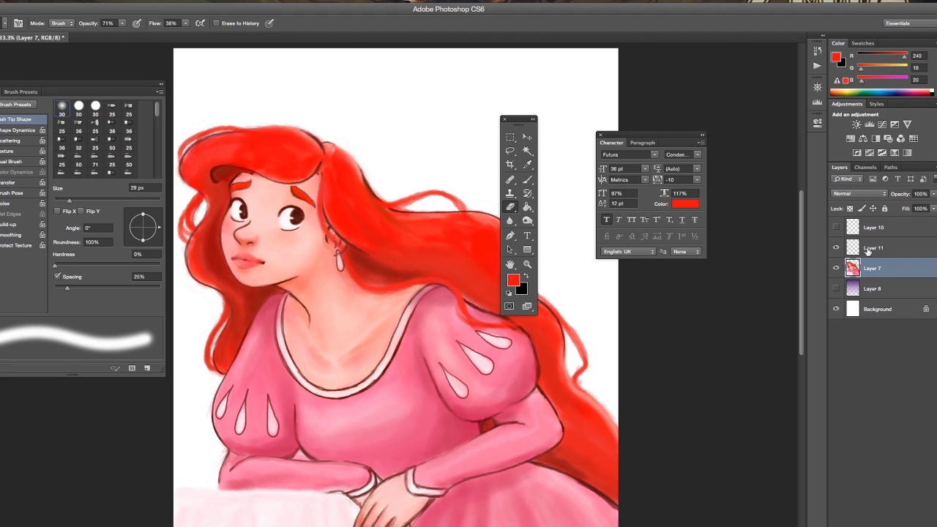
# Paint red over the hair around the parting and front swoop on Layer 11 with a 28 px brush at 64% opacity.
pyautogui.click(868, 250)
pyautogui.press('b')
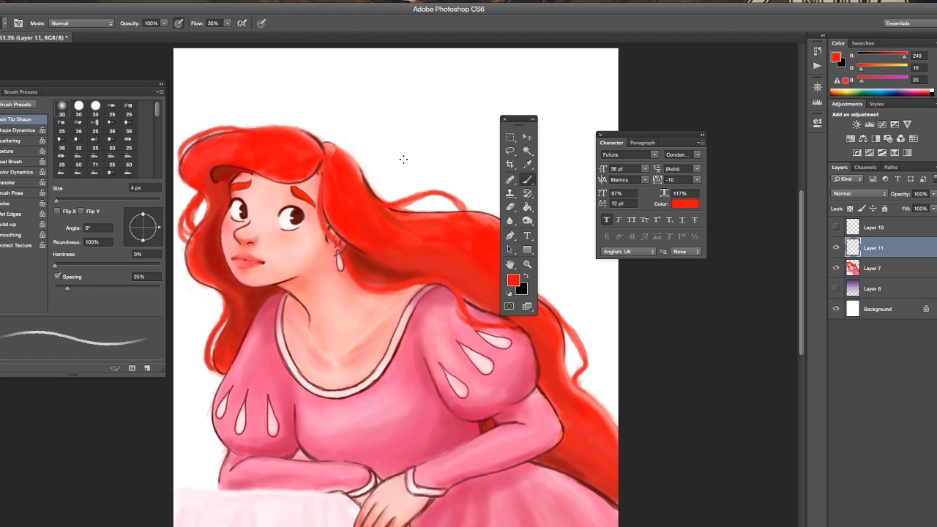
pyautogui.click(77, 151)
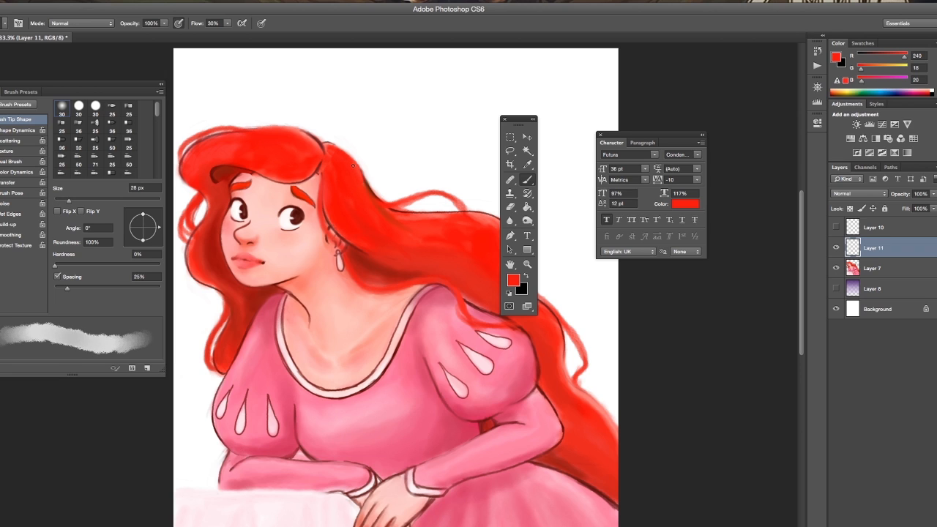
pyautogui.click(165, 23)
pyautogui.moveTo(159, 33); pyautogui.dragTo(148, 33)
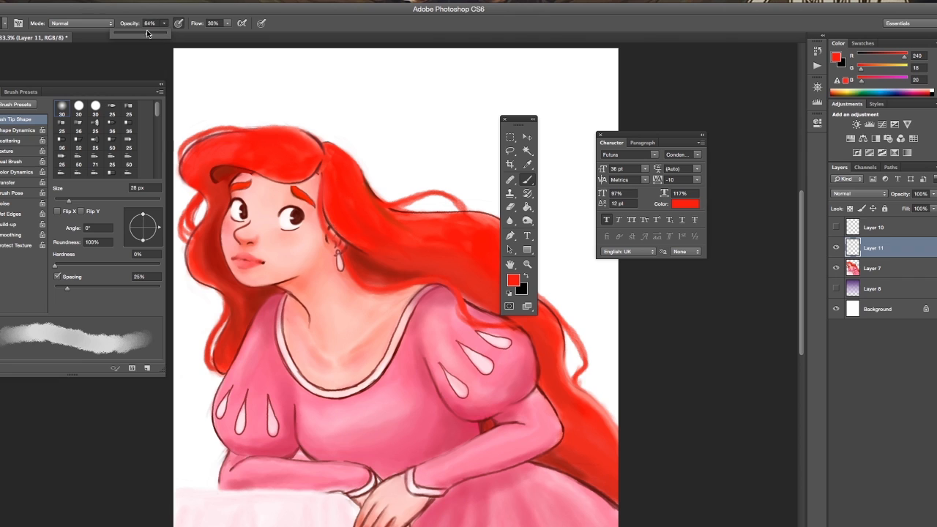
pyautogui.click(324, 174)
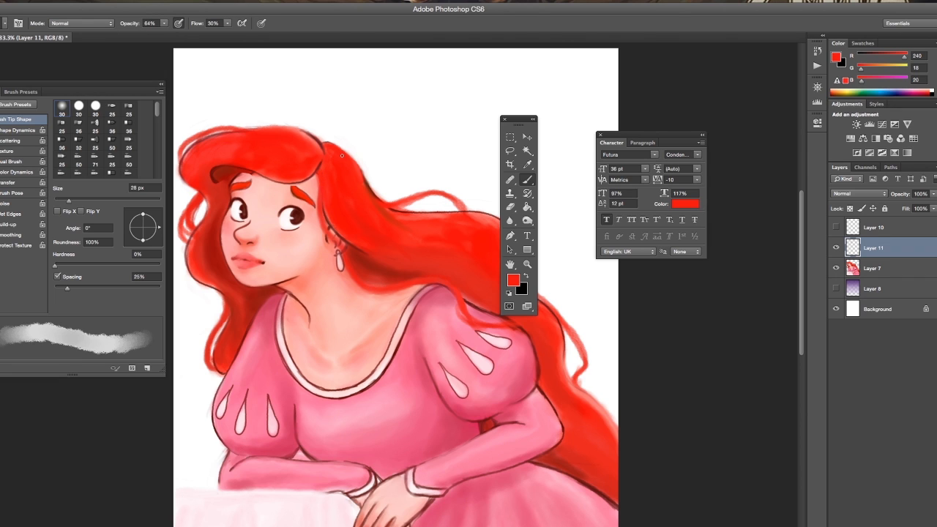
pyautogui.moveTo(341, 155); pyautogui.dragTo(359, 173)
pyautogui.moveTo(285, 131); pyautogui.dragTo(287, 132)
# Sample the dark red hair shadow and paint the shaded area under the front swoop with a 43 px brush.
pyautogui.keyDown('alt'); pyautogui.click(222, 175); pyautogui.keyUp('alt')
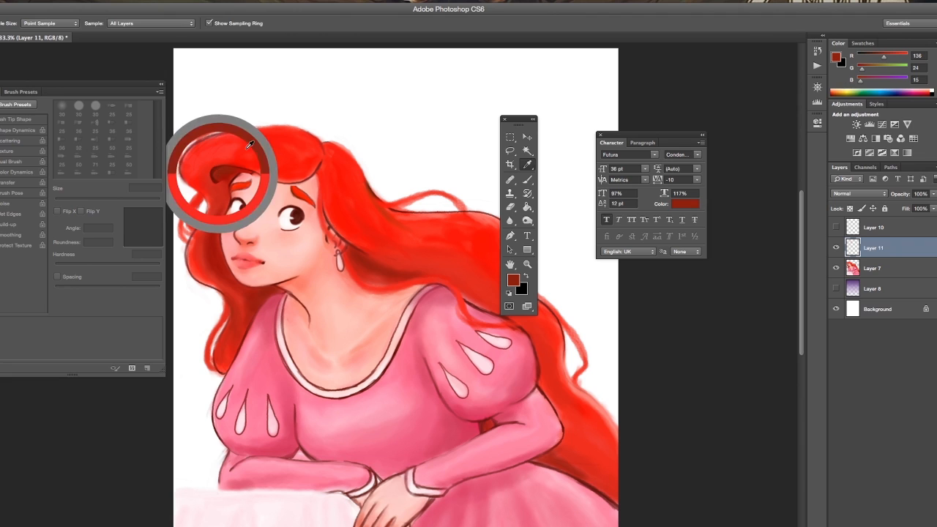
pyautogui.moveTo(69, 201); pyautogui.dragTo(76, 200)
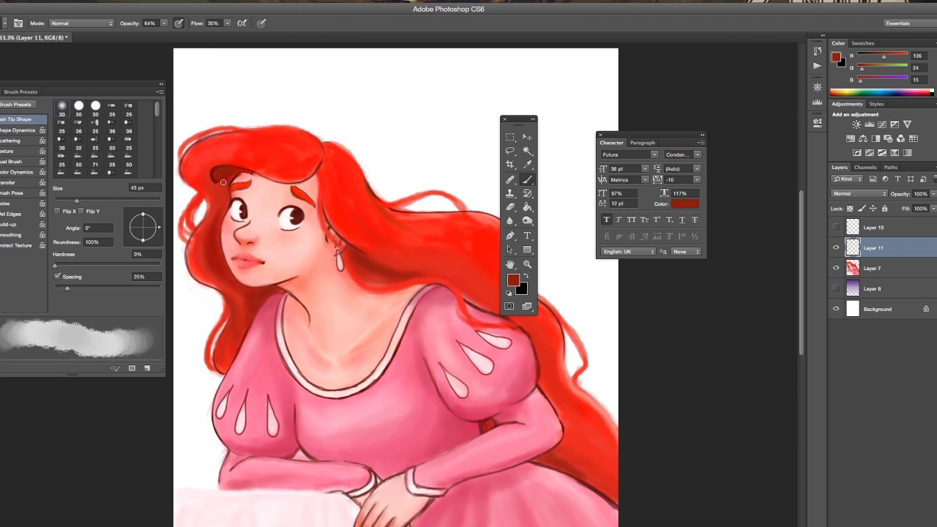
pyautogui.moveTo(220, 174)
pyautogui.mouseDown()
pyautogui.moveTo(224, 184)
pyautogui.moveTo(237, 175)
pyautogui.mouseUp()
# Sample the pink skin tone on the forehead under the front swoop and set the brush size to 17 px.
pyautogui.click(527, 164)
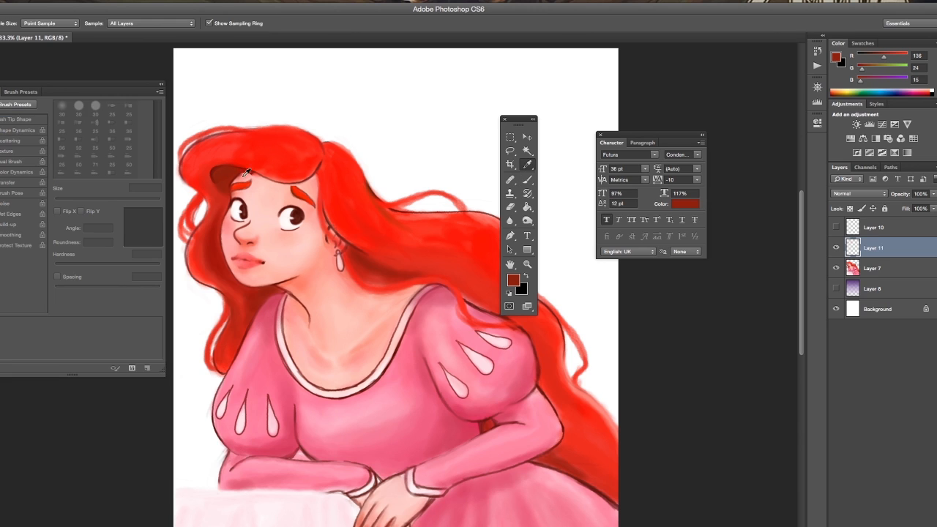
pyautogui.click(234, 178)
pyautogui.click(529, 181)
pyautogui.moveTo(63, 200)
pyautogui.mouseDown()
pyautogui.moveTo(283, 121)
pyautogui.moveTo(243, 167)
pyautogui.moveTo(60, 200)
pyautogui.mouseUp()
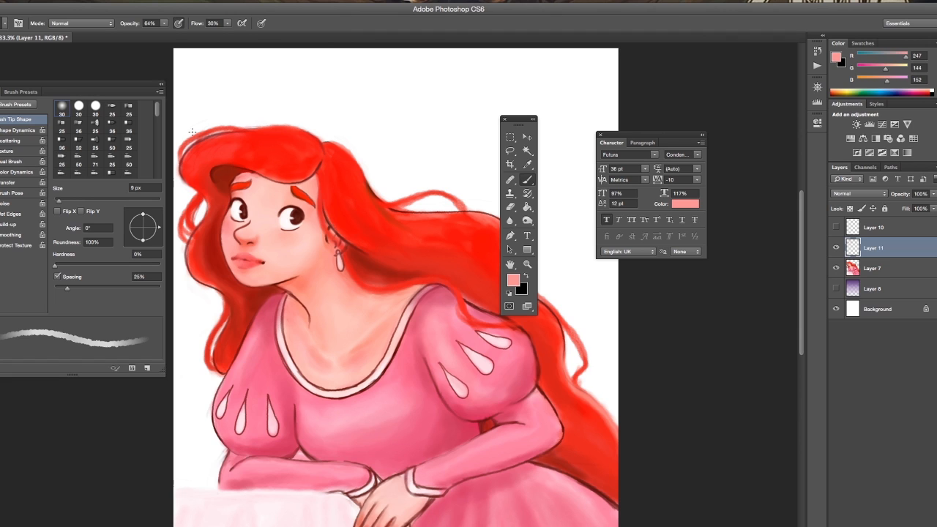
pyautogui.moveTo(59, 201); pyautogui.dragTo(64, 201)
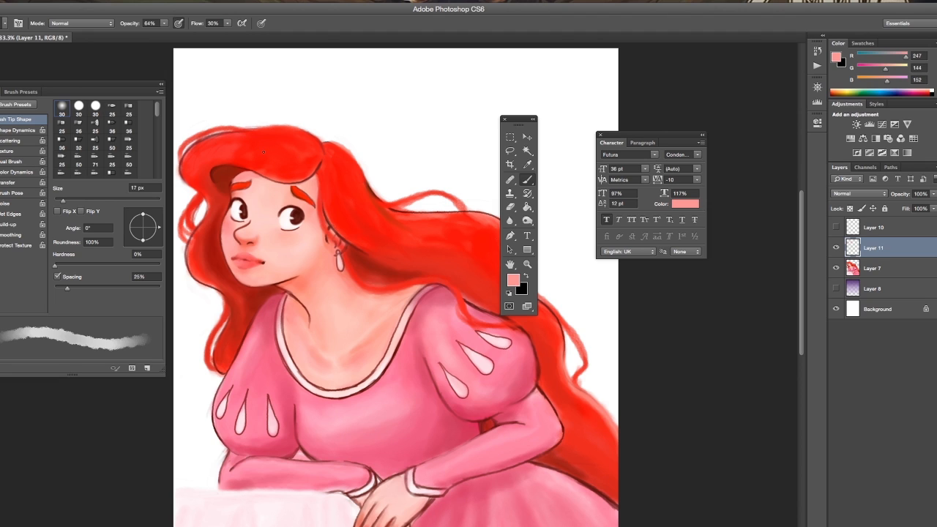
# Sample the dark red shadow under the front swoop and paint along the hairline below the parting with a 15 px brush.
pyautogui.press('i')
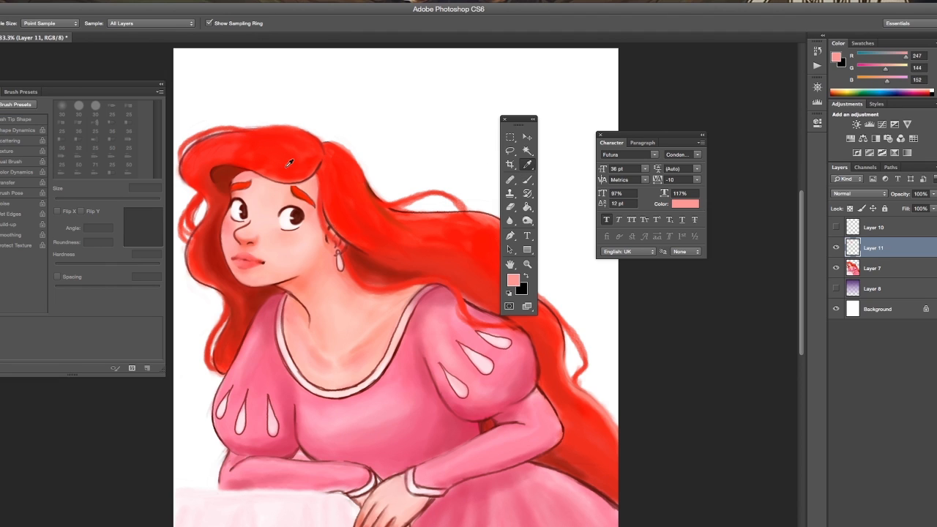
pyautogui.click(212, 167)
pyautogui.press('b')
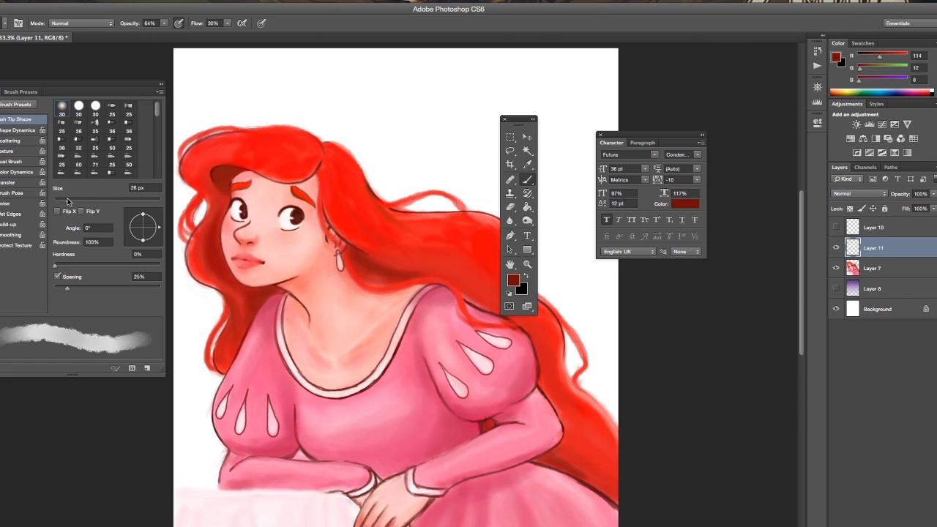
pyautogui.press('[')
pyautogui.press('[')
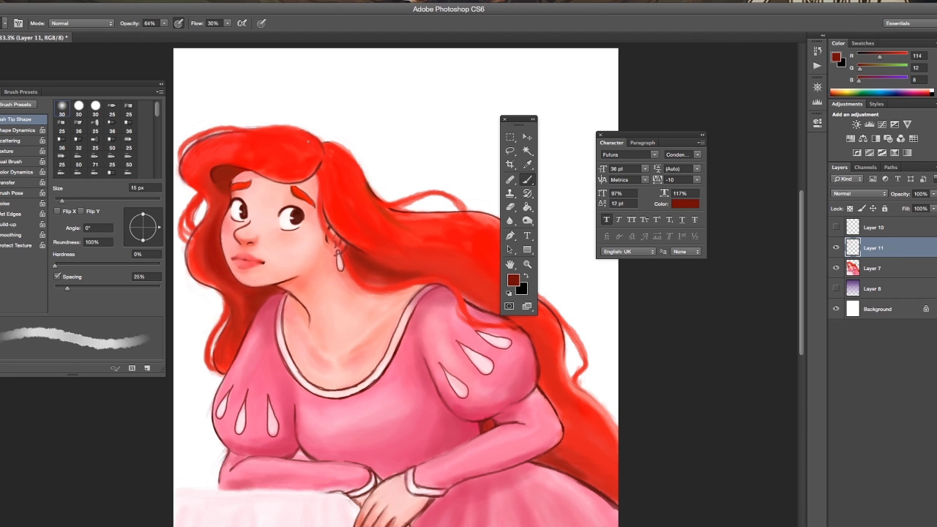
pyautogui.moveTo(317, 173); pyautogui.dragTo(315, 202)
pyautogui.press('[')
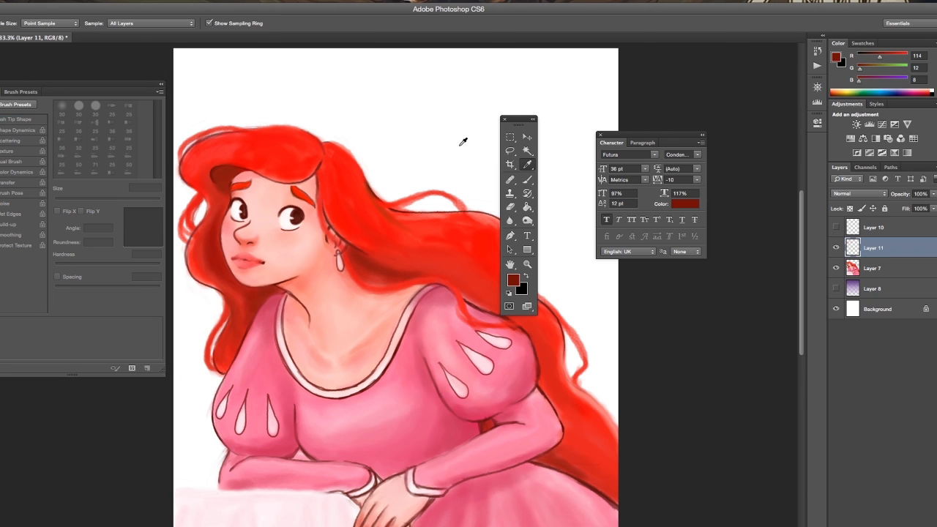
pyautogui.keyDown('alt'); pyautogui.click(325, 188); pyautogui.keyUp('alt')
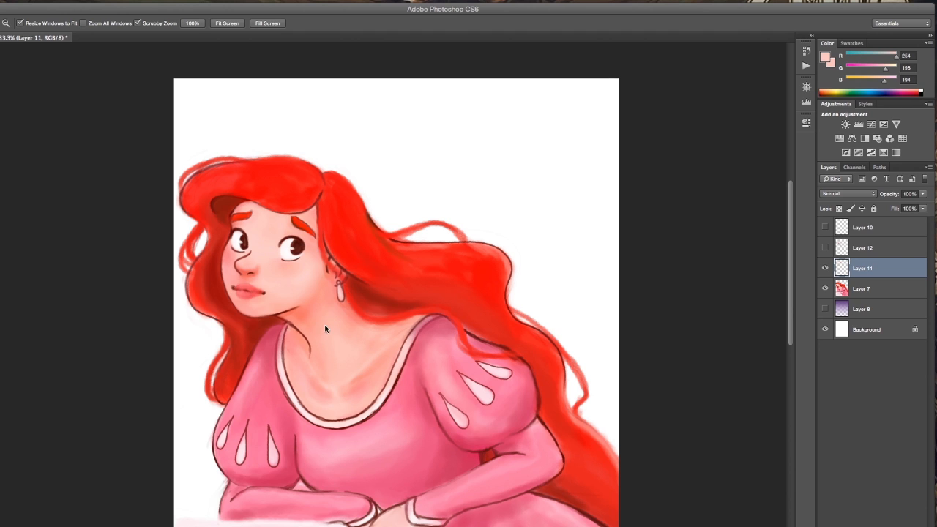
# Hide and show Layer 11 to compare the painting with and without the repainted hair.
pyautogui.click(379, 190)
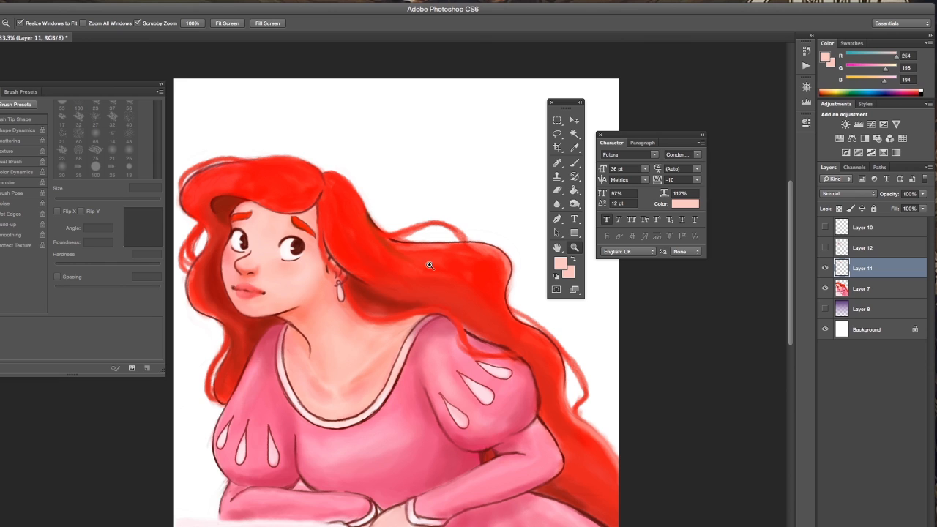
pyautogui.click(825, 268)
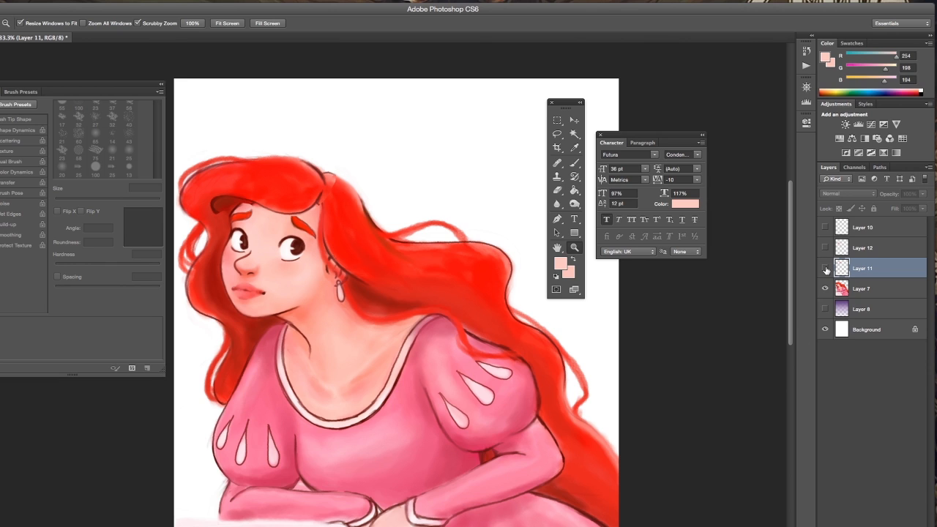
pyautogui.click(825, 268)
pyautogui.click(825, 268)
pyautogui.click(824, 268)
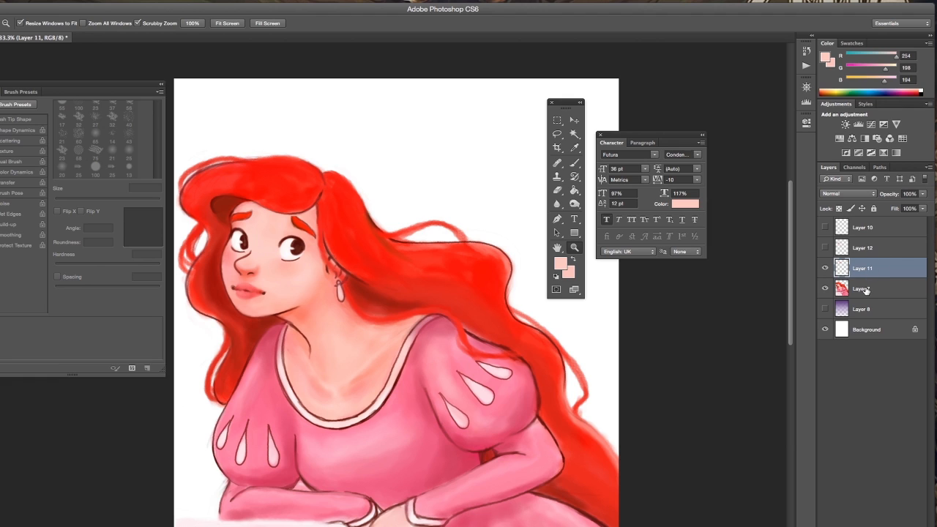
# Merge Layer 11 with Layer 7 and toggle the merged layer's visibility to check it.
pyautogui.click(862, 290)
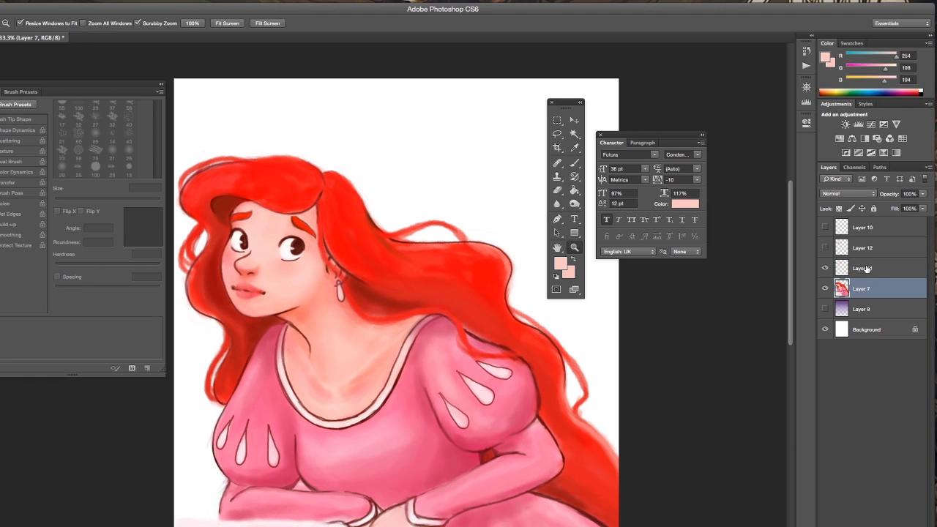
pyautogui.keyDown('shift'); pyautogui.click(868, 269); pyautogui.keyUp('shift')
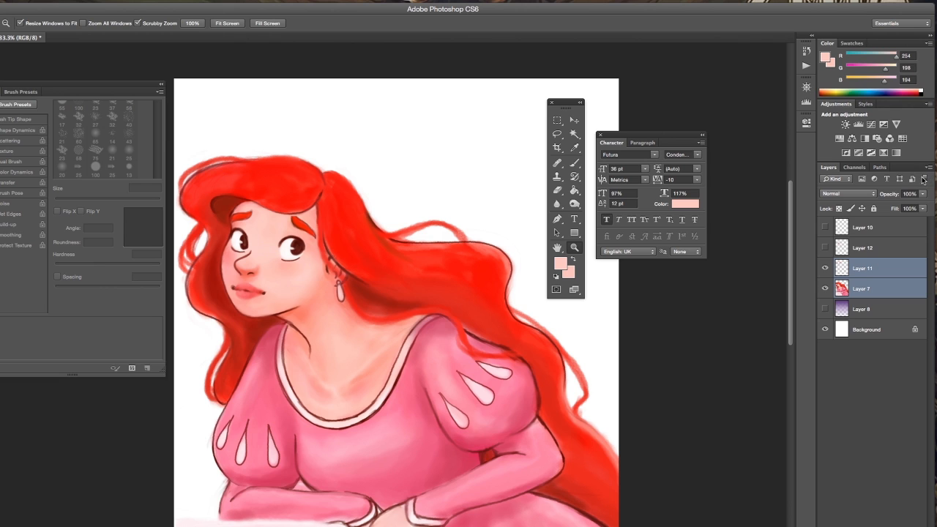
pyautogui.click(928, 169)
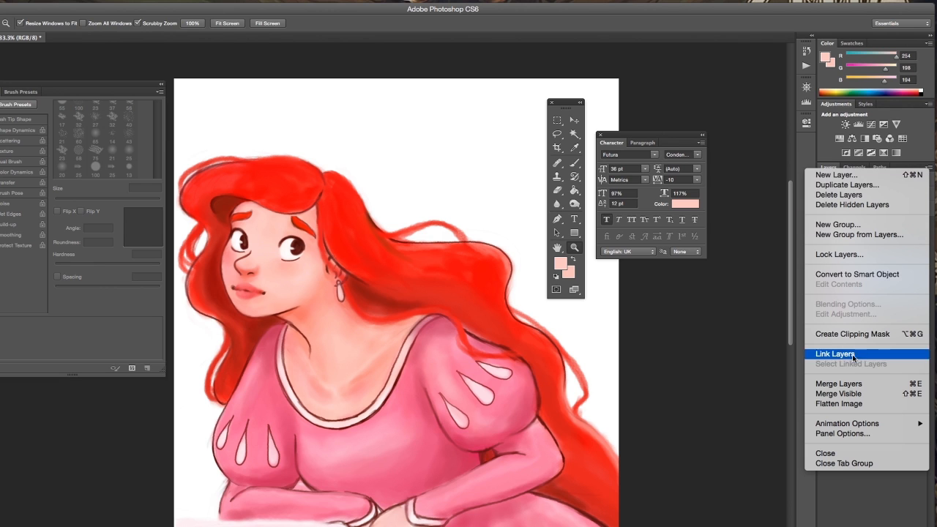
pyautogui.click(843, 383)
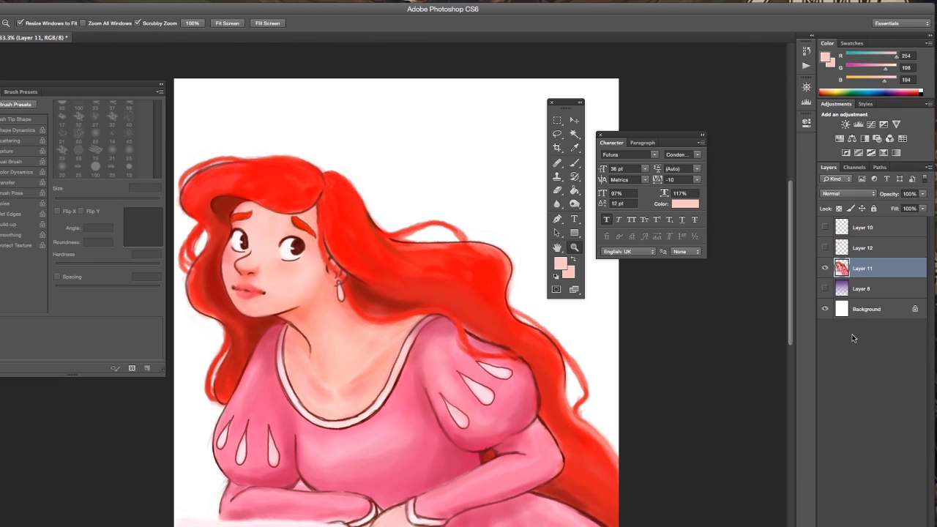
pyautogui.click(826, 268)
pyautogui.click(826, 268)
# Lasso the whole head with its surrounding hair, shift it slightly right and down, and deselect it.
pyautogui.click(556, 135)
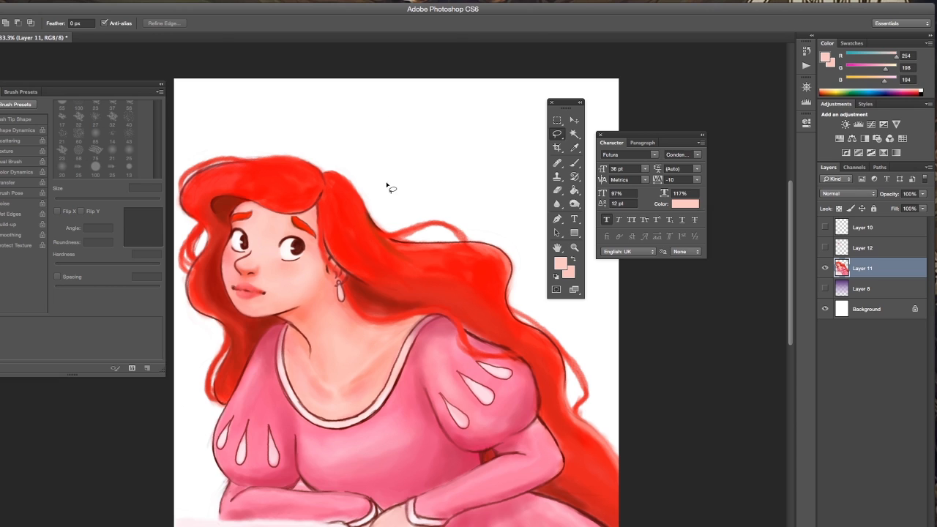
pyautogui.moveTo(383, 177)
pyautogui.mouseDown()
pyautogui.moveTo(381, 252)
pyautogui.moveTo(346, 311)
pyautogui.moveTo(214, 335)
pyautogui.moveTo(186, 315)
pyautogui.moveTo(166, 255)
pyautogui.moveTo(167, 172)
pyautogui.moveTo(260, 103)
pyautogui.moveTo(361, 115)
pyautogui.moveTo(383, 179)
pyautogui.mouseUp()
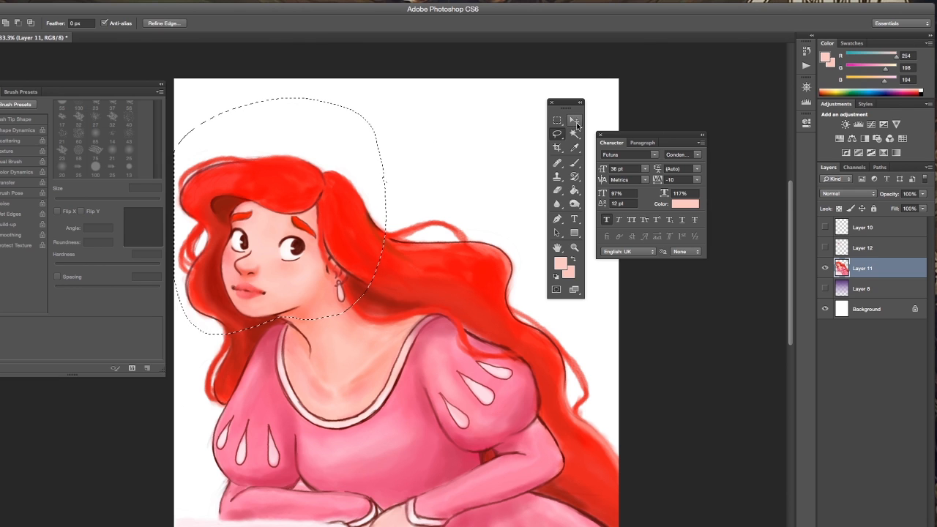
pyautogui.click(577, 122)
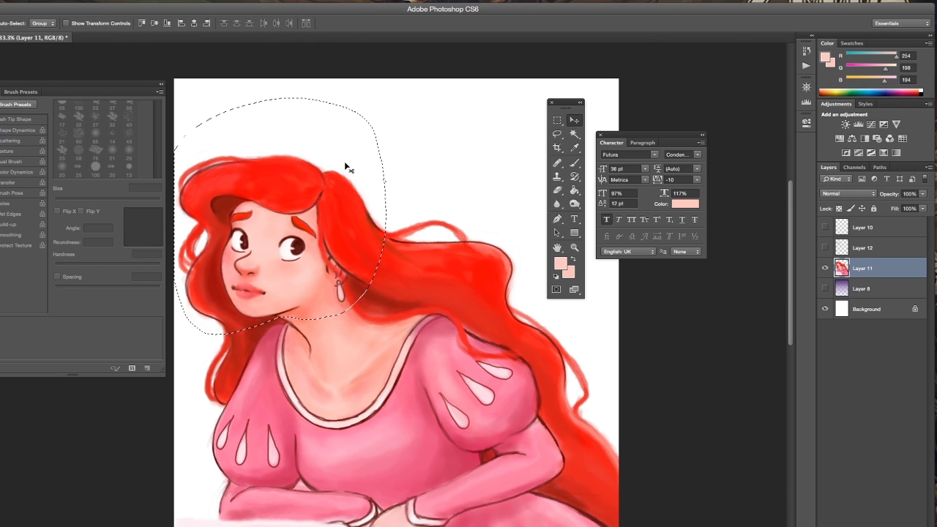
pyautogui.moveTo(345, 177); pyautogui.dragTo(352, 183)
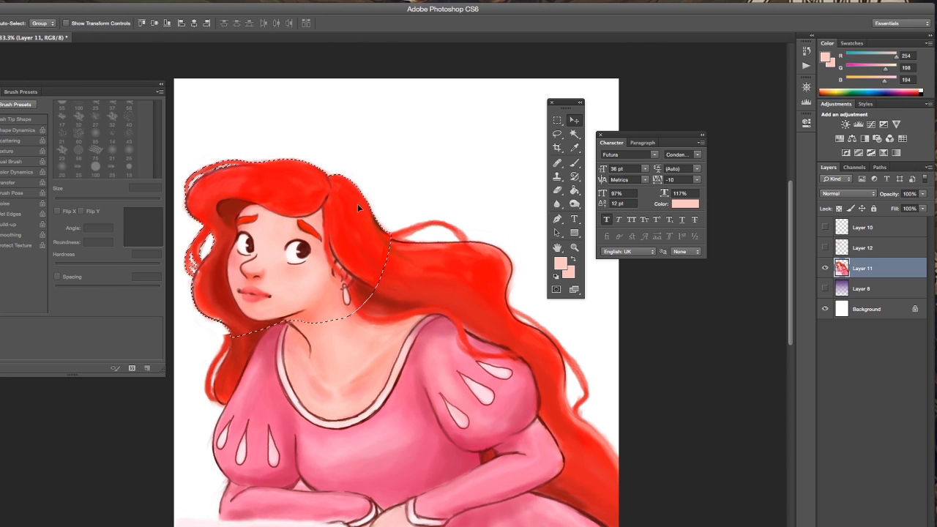
pyautogui.moveTo(356, 200); pyautogui.dragTo(356, 199)
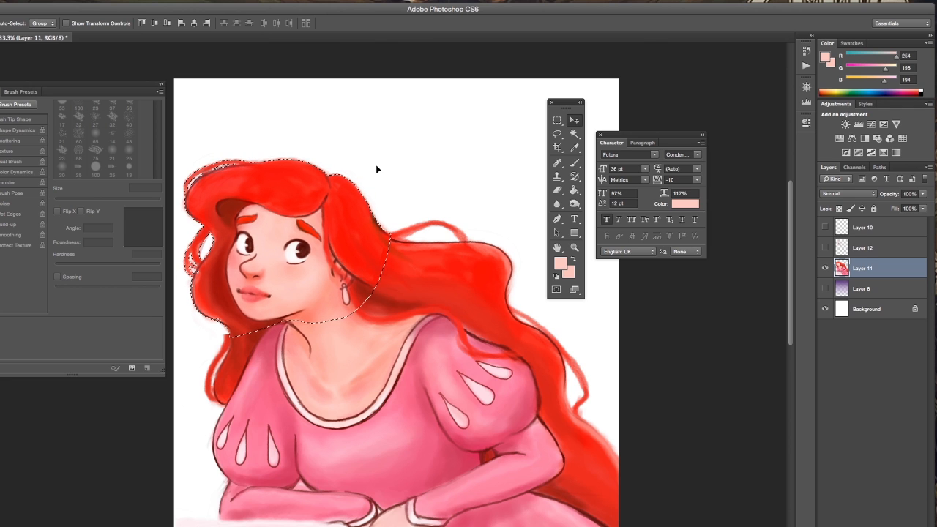
pyautogui.moveTo(357, 201); pyautogui.dragTo(357, 205)
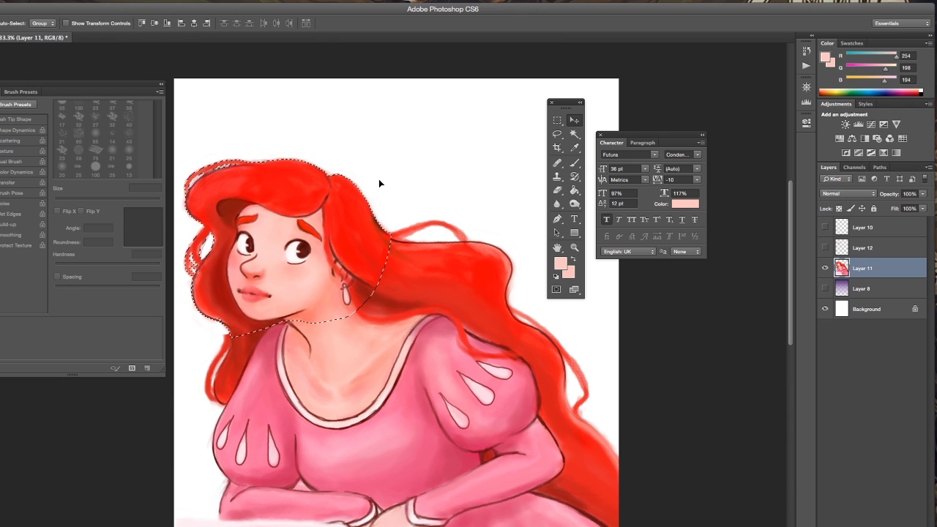
pyautogui.hotkey('ctrl', 'd')
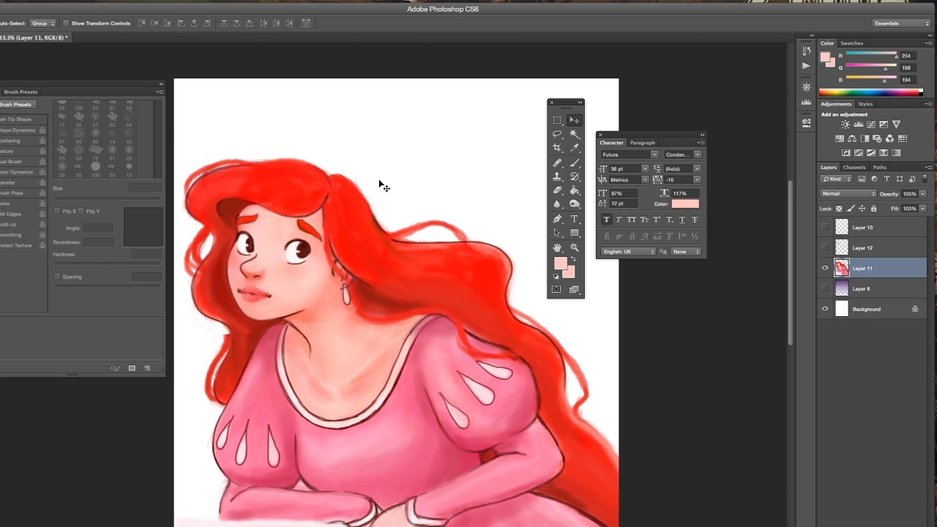
# Step back through the head move and forward again to compare the head's old and new positions.
pyautogui.click(575, 246)
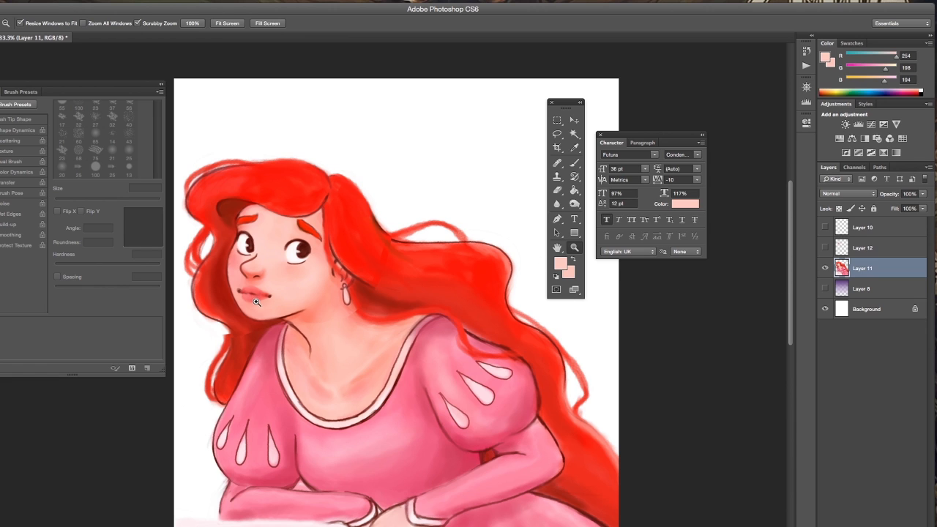
pyautogui.press('super+z')
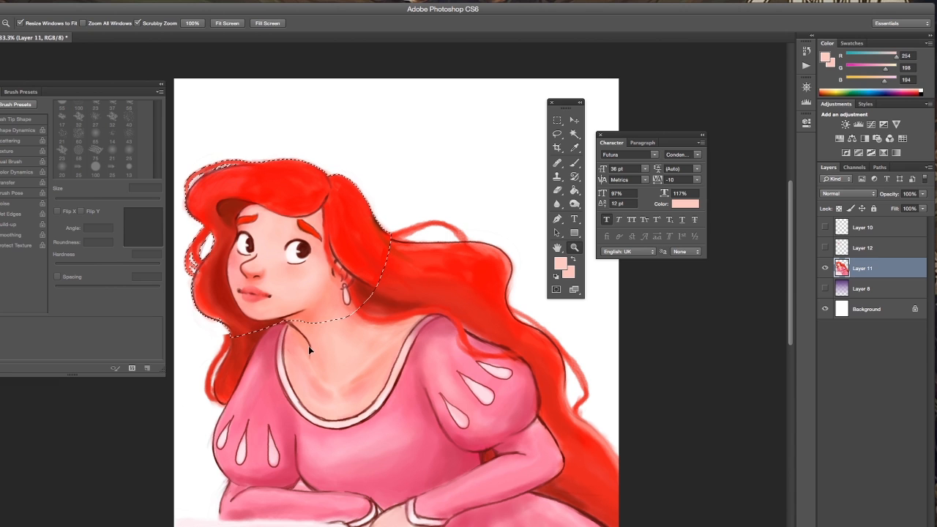
pyautogui.press('alt+super+z')
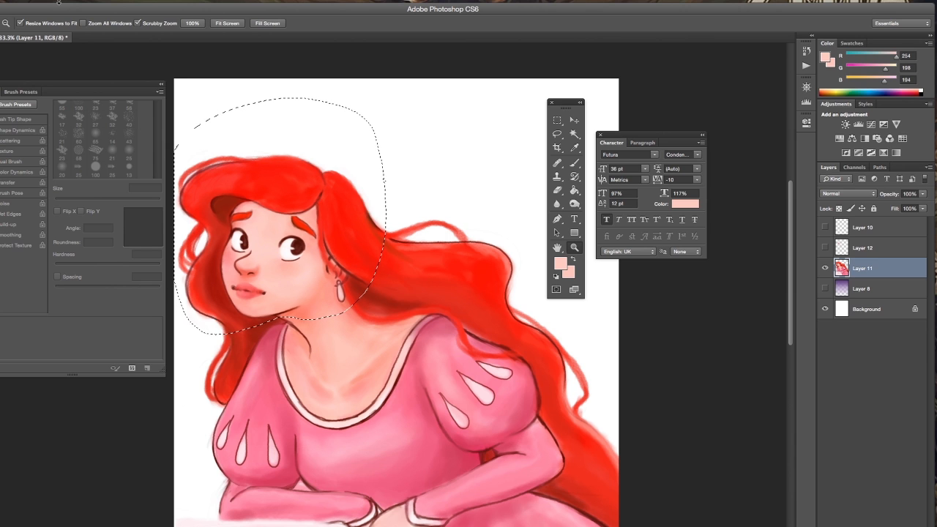
pyautogui.click(58, 0)
pyautogui.click(60, 1)
pyautogui.click(60, 1)
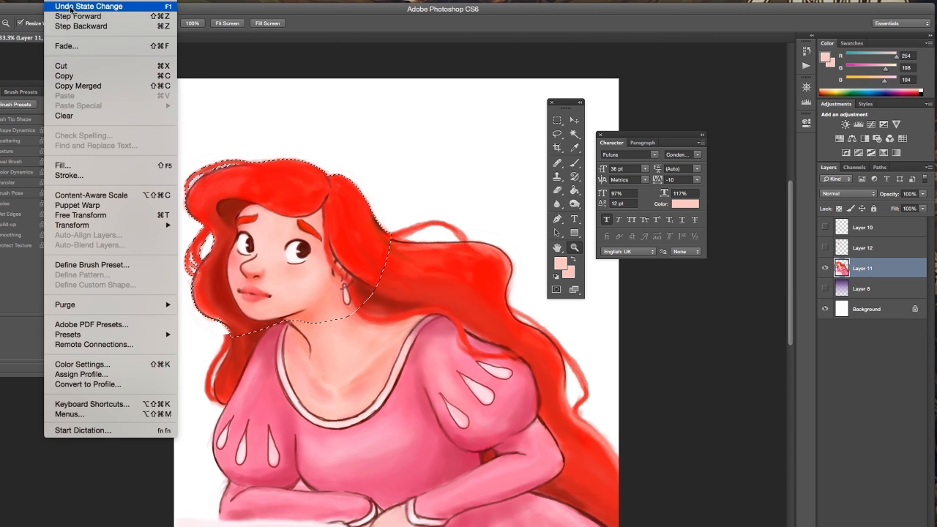
pyautogui.click(78, 16)
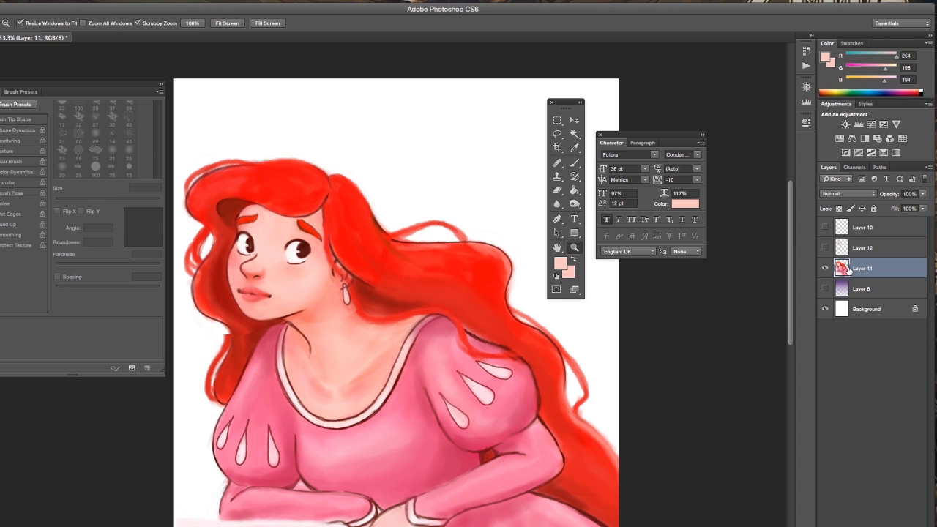
# Add a new layer above Layer 11 and sample the red from the hair at the seam beside the neck.
pyautogui.hotkey('ctrl', 'shift', 'alt', 'n')
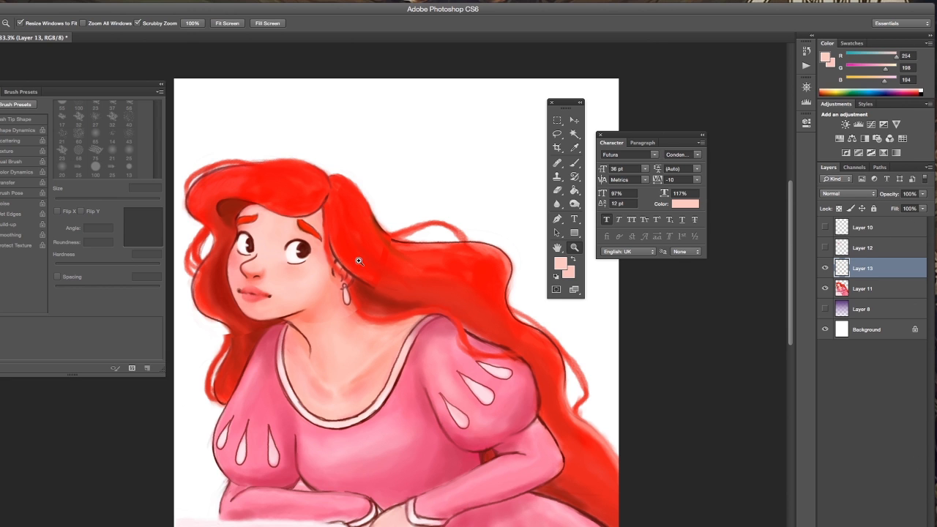
pyautogui.click(326, 369)
pyautogui.hscroll(-5, 325, 370)
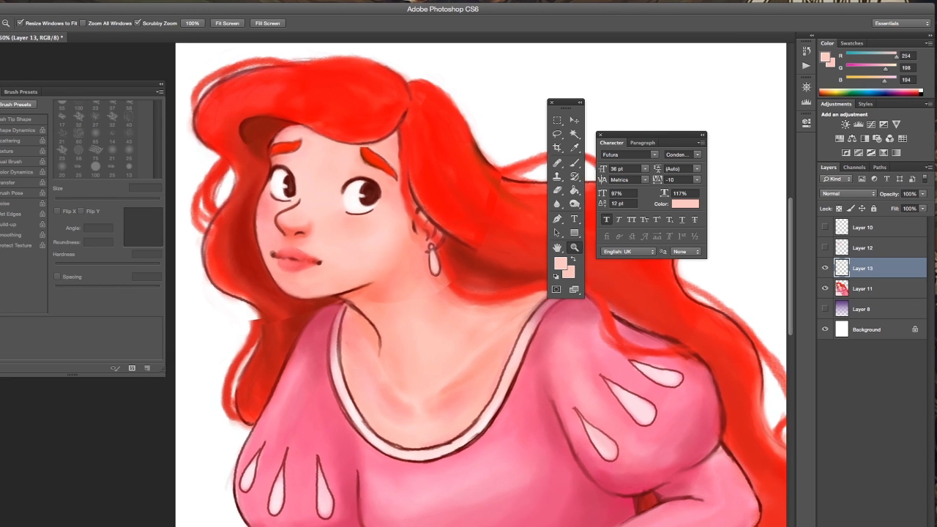
pyautogui.press('i')
pyautogui.click(262, 325)
pyautogui.press('b')
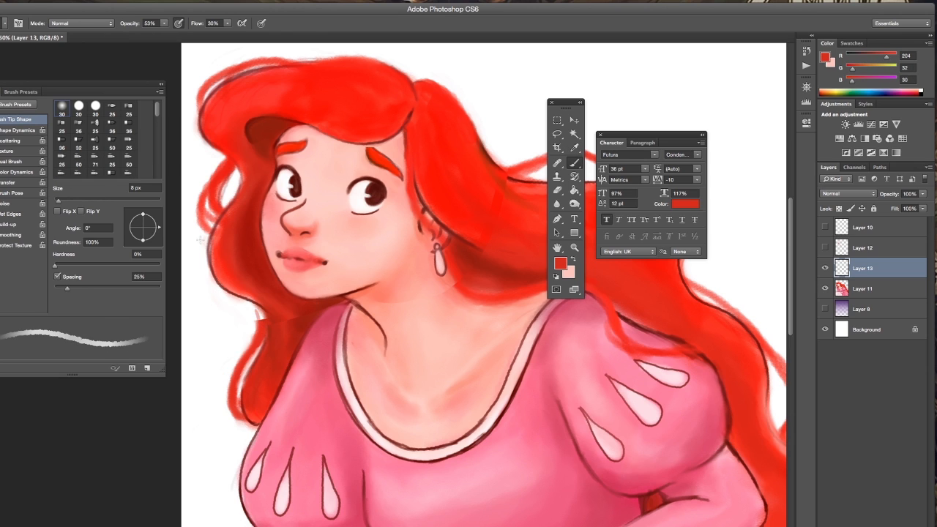
# Paint red over the broken outer hair edge at the seam with a 17 px brush at 64% opacity.
pyautogui.moveTo(59, 200); pyautogui.dragTo(63, 200)
pyautogui.moveTo(260, 322)
pyautogui.mouseDown()
pyautogui.moveTo(255, 310)
pyautogui.moveTo(264, 323)
pyautogui.mouseUp()
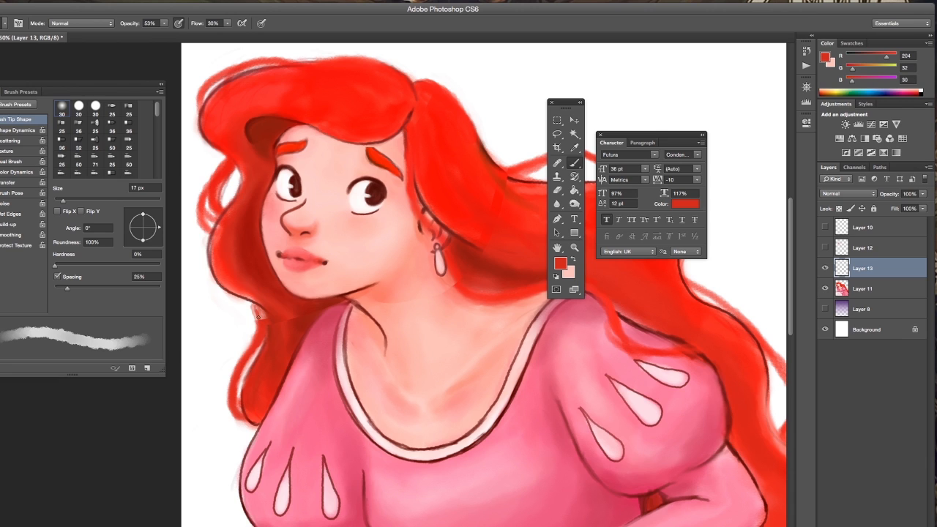
pyautogui.click(164, 23)
pyautogui.moveTo(166, 33); pyautogui.dragTo(172, 34)
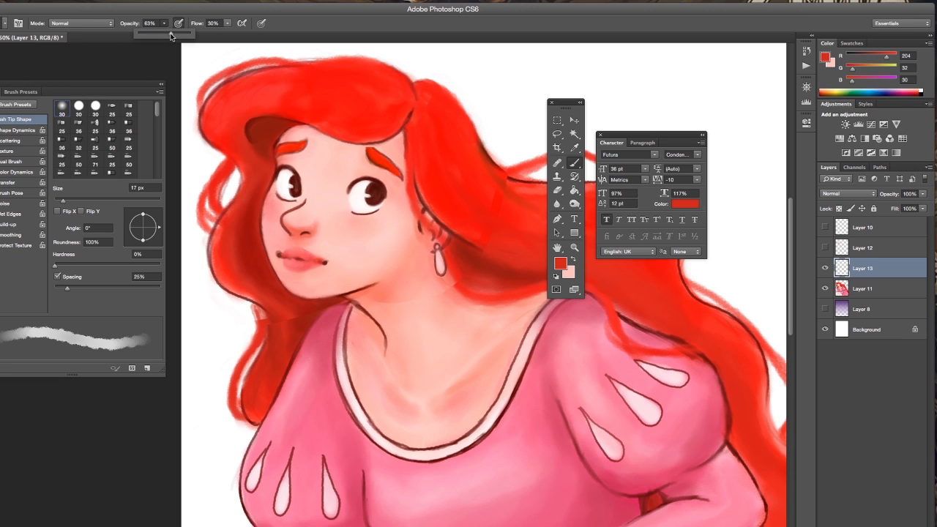
pyautogui.click(259, 313)
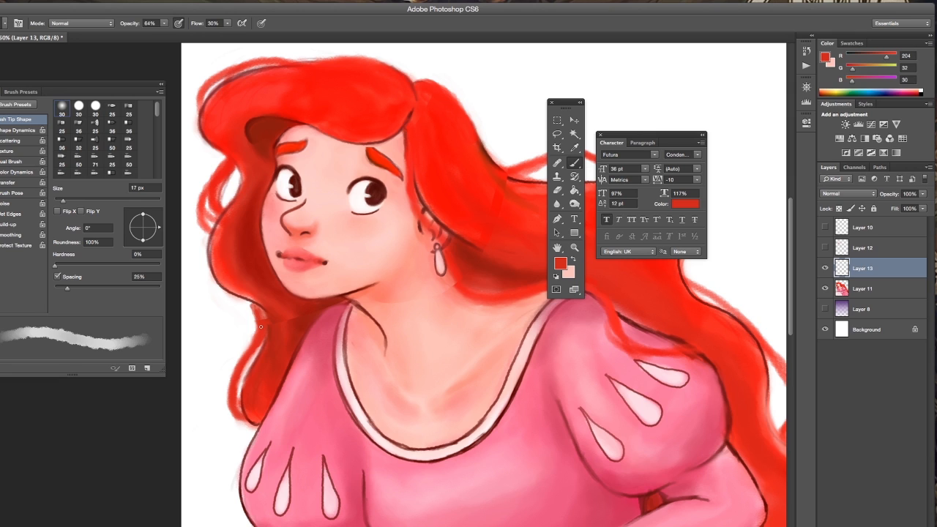
pyautogui.moveTo(250, 303); pyautogui.dragTo(262, 321)
# Blend the hair seam beside the neck, using sampled dark red at 12 px and lighter reds at 22 px.
pyautogui.keyDown('alt'); pyautogui.click(270, 308); pyautogui.keyUp('alt')
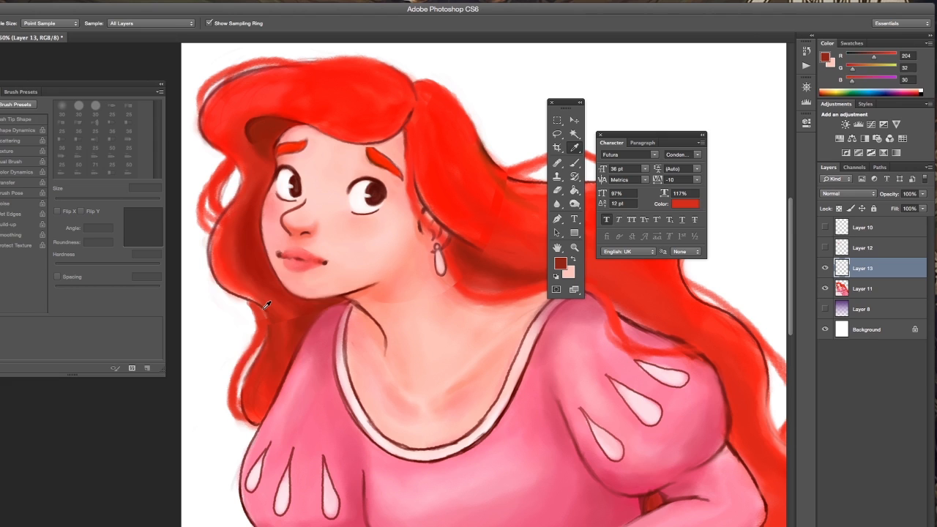
pyautogui.moveTo(64, 200); pyautogui.dragTo(60, 200)
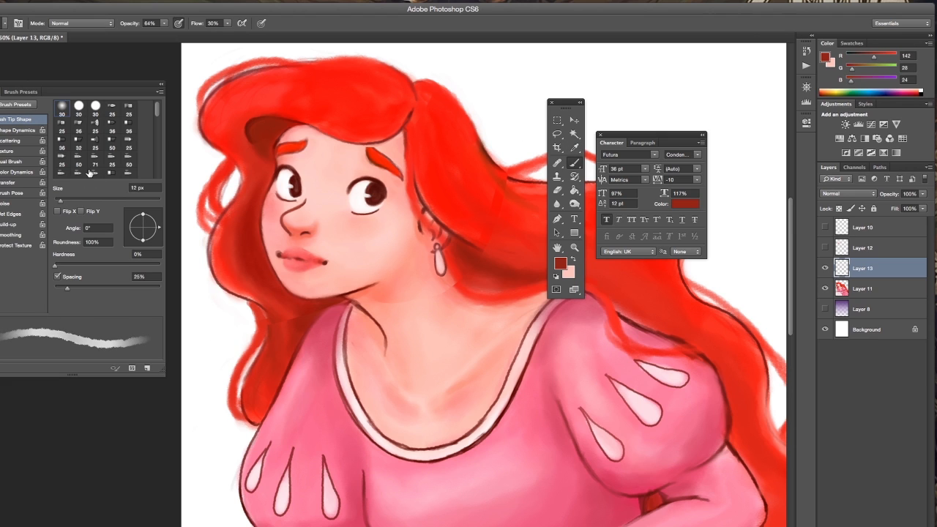
pyautogui.keyDown('alt'); pyautogui.click(278, 308); pyautogui.keyUp('alt')
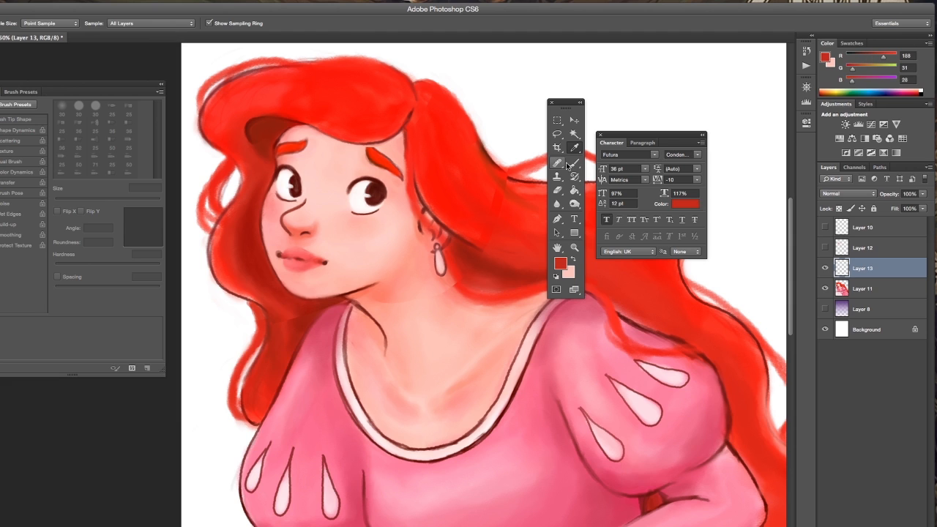
pyautogui.moveTo(69, 200); pyautogui.dragTo(72, 201)
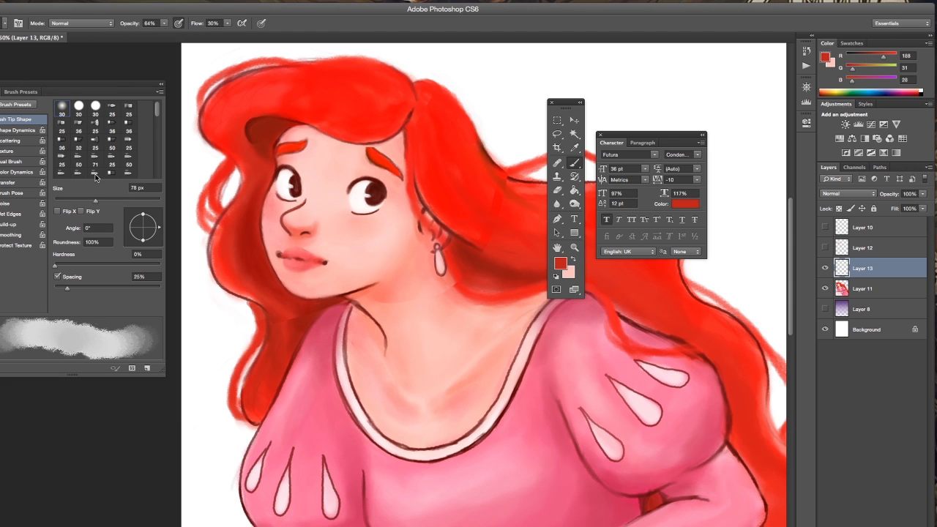
pyautogui.click(66, 200)
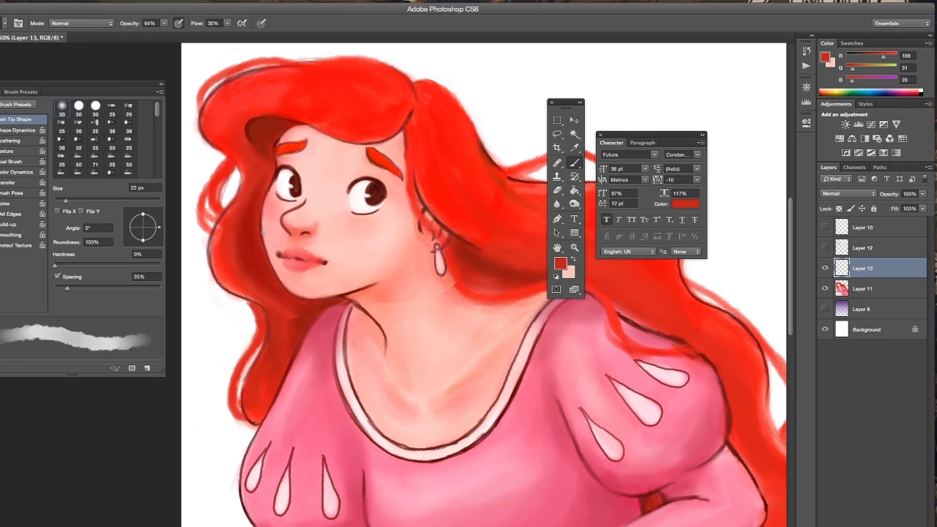
pyautogui.keyDown('alt'); pyautogui.click(235, 287); pyautogui.keyUp('alt')
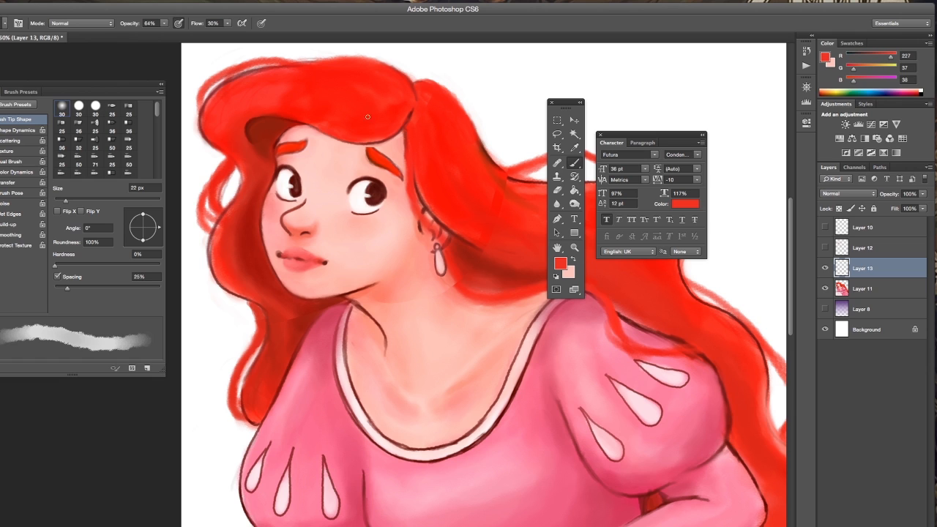
# Paint the hair shadow below the chin with dark red sampled there and a 51 px brush.
pyautogui.click(575, 148)
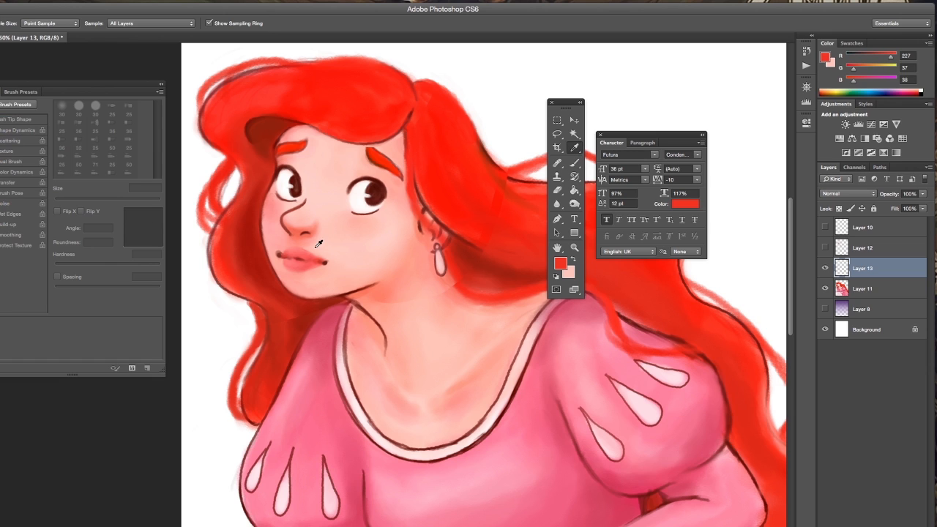
pyautogui.click(298, 307)
pyautogui.click(574, 163)
pyautogui.click(82, 199)
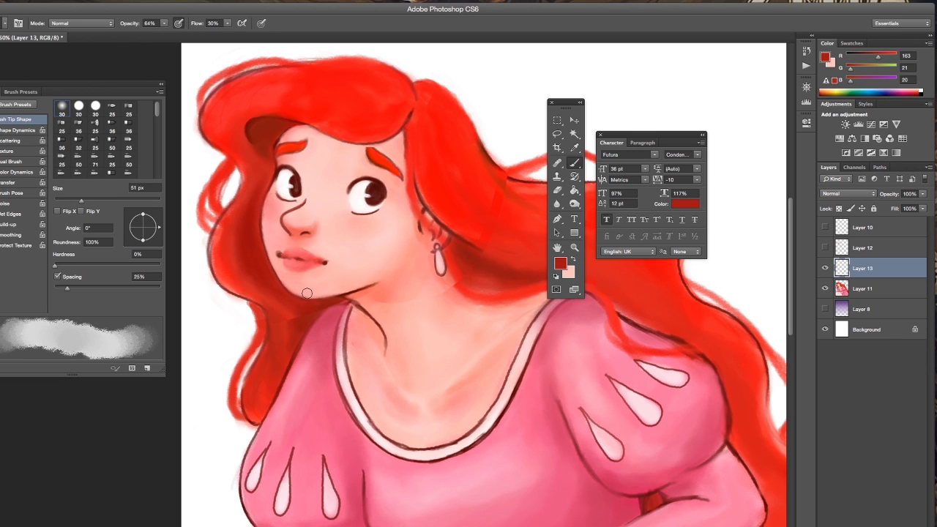
pyautogui.moveTo(292, 328)
pyautogui.mouseDown()
pyautogui.moveTo(300, 320)
pyautogui.moveTo(298, 333)
pyautogui.moveTo(278, 337)
pyautogui.moveTo(269, 313)
pyautogui.moveTo(274, 355)
pyautogui.mouseUp()
# Touch up the outer hair with sampled red at 21 px, and the hair's border with the shoulder with sampled dark red and dress pink.
pyautogui.click(574, 149)
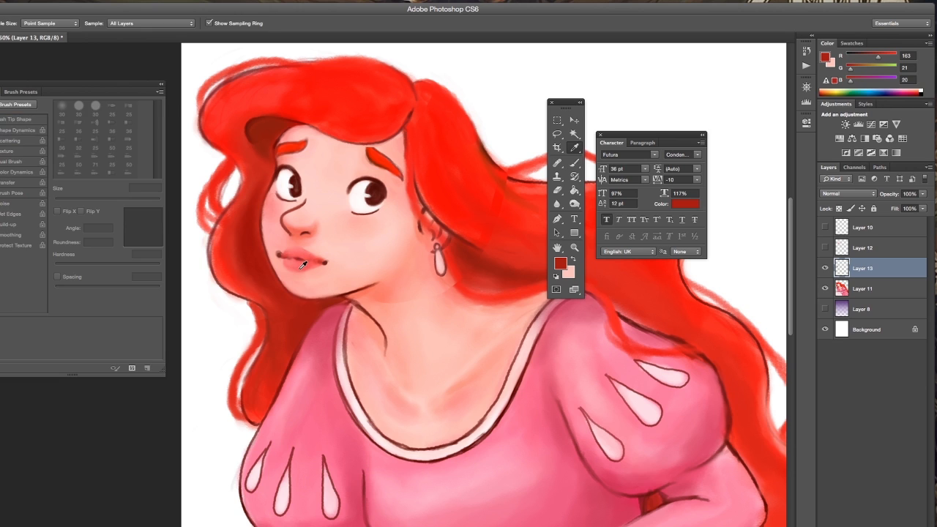
pyautogui.click(262, 330)
pyautogui.click(573, 163)
pyautogui.click(65, 199)
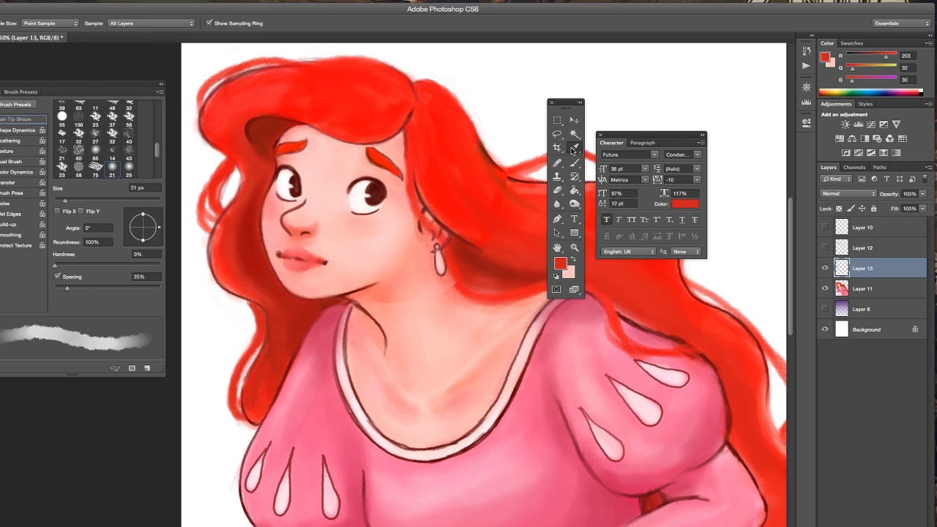
pyautogui.keyDown('alt'); pyautogui.click(323, 301); pyautogui.keyUp('alt')
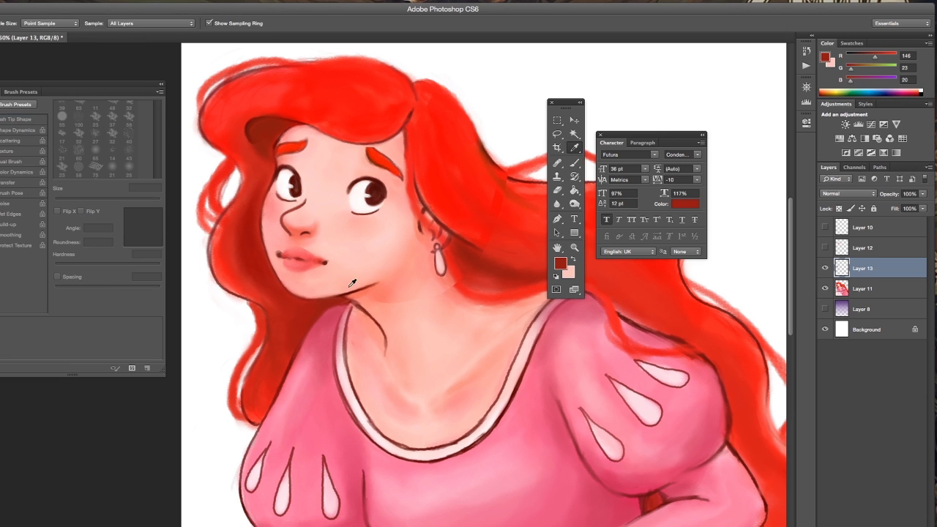
pyautogui.keyDown('alt'); pyautogui.click(324, 307); pyautogui.keyUp('alt')
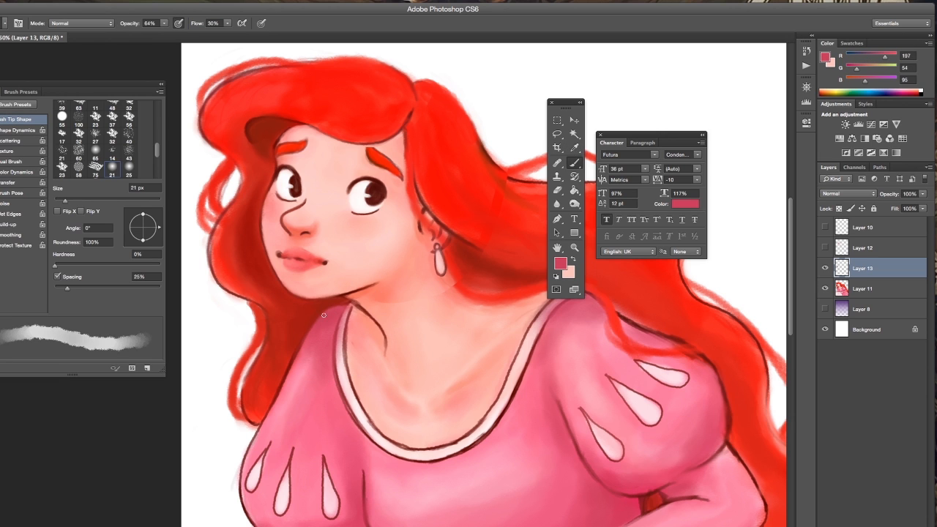
# Sample bright red from the hair behind the earring and paint along the hair edge beside the ear at 21 px.
pyautogui.hscroll(5, 434, 285)
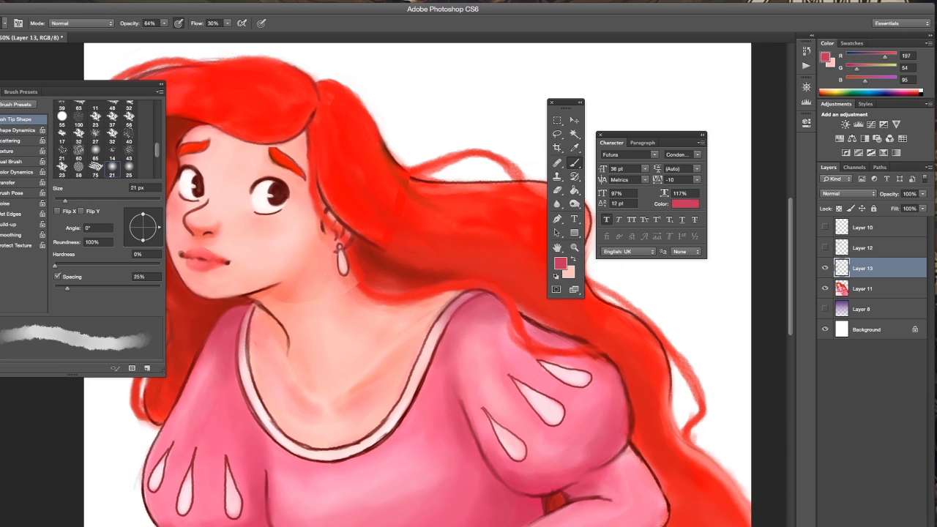
pyautogui.click(574, 148)
pyautogui.click(358, 261)
pyautogui.press('b')
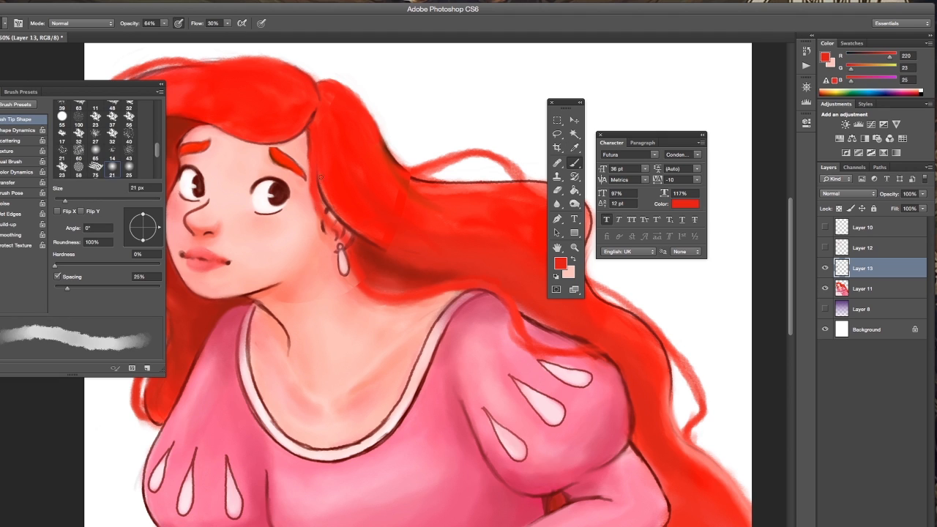
pyautogui.moveTo(319, 211); pyautogui.dragTo(340, 241)
# Deepen the hair shadow behind the neck with sampled dark red and a 30 px brush, and lower the brush opacity to 47%.
pyautogui.keyDown('alt'); pyautogui.click(381, 264); pyautogui.keyUp('alt')
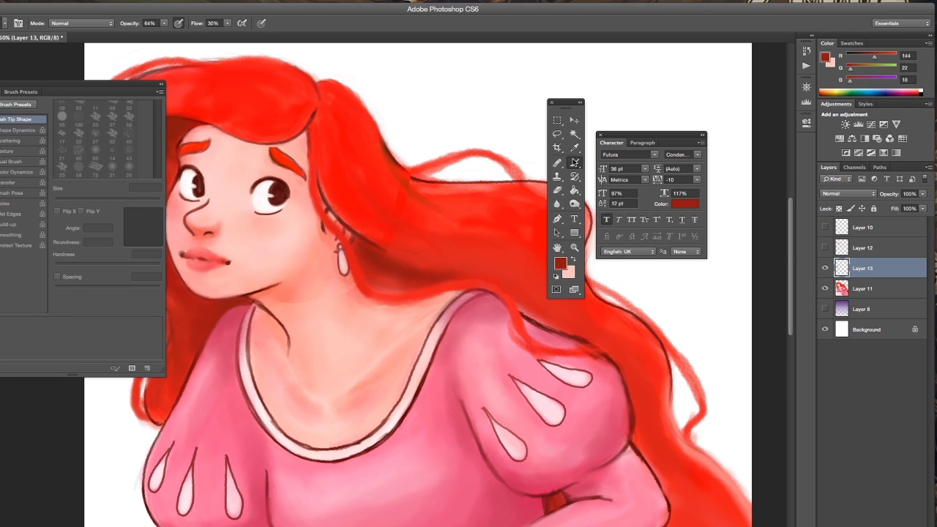
pyautogui.moveTo(67, 202); pyautogui.dragTo(71, 202)
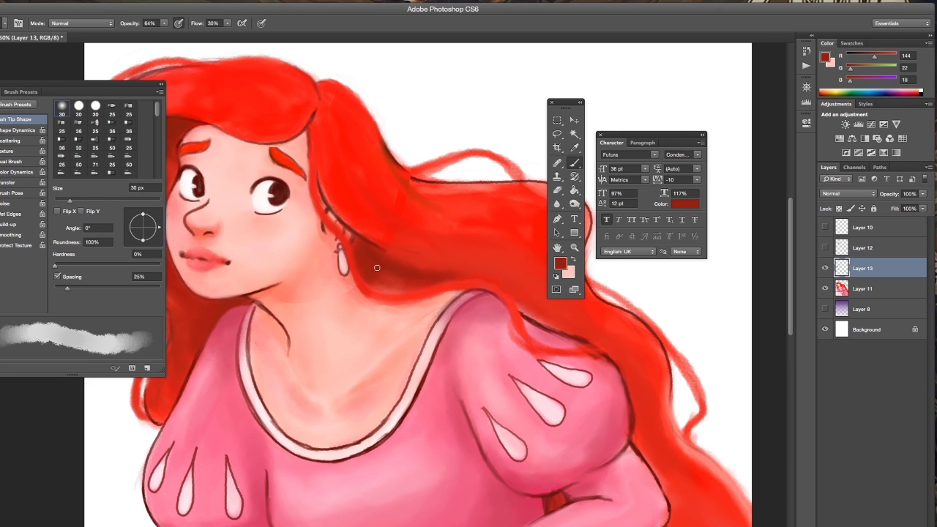
pyautogui.moveTo(374, 282); pyautogui.dragTo(394, 292)
pyautogui.moveTo(165, 23); pyautogui.dragTo(157, 34)
pyautogui.click(358, 232)
# Smooth the seam on the upper edge of the flowing back hair with sampled bright reds, using 15 px and 28 px brushes.
pyautogui.click(574, 147)
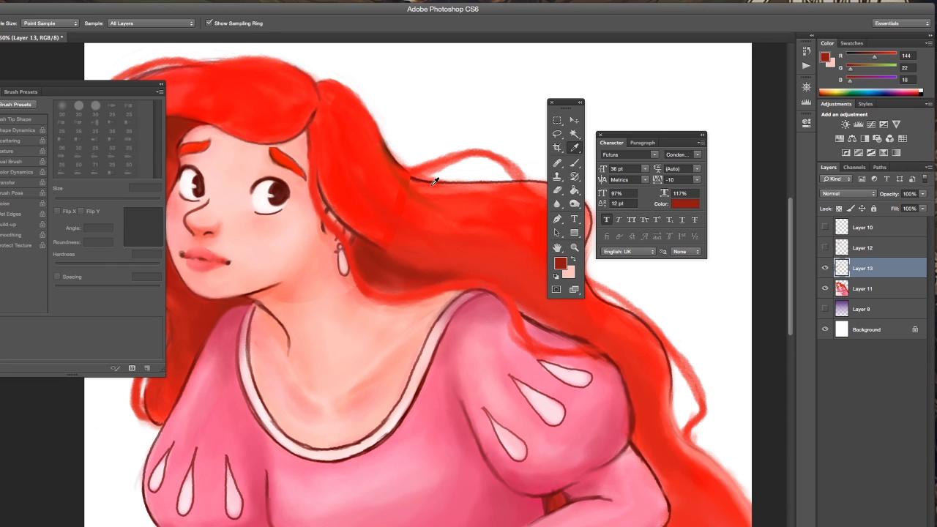
pyautogui.click(428, 180)
pyautogui.press('b')
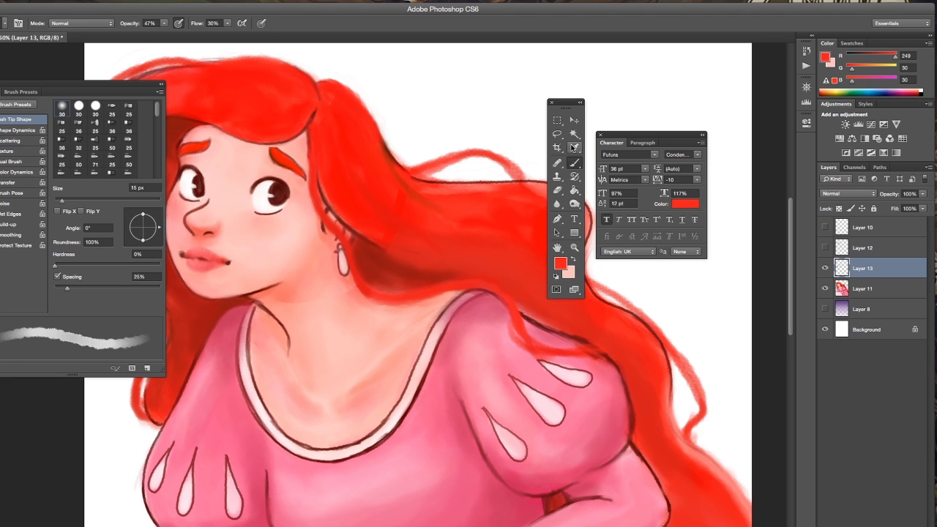
pyautogui.click(573, 148)
pyautogui.click(421, 167)
pyautogui.press('b')
pyautogui.moveTo(70, 198); pyautogui.dragTo(217, 107)
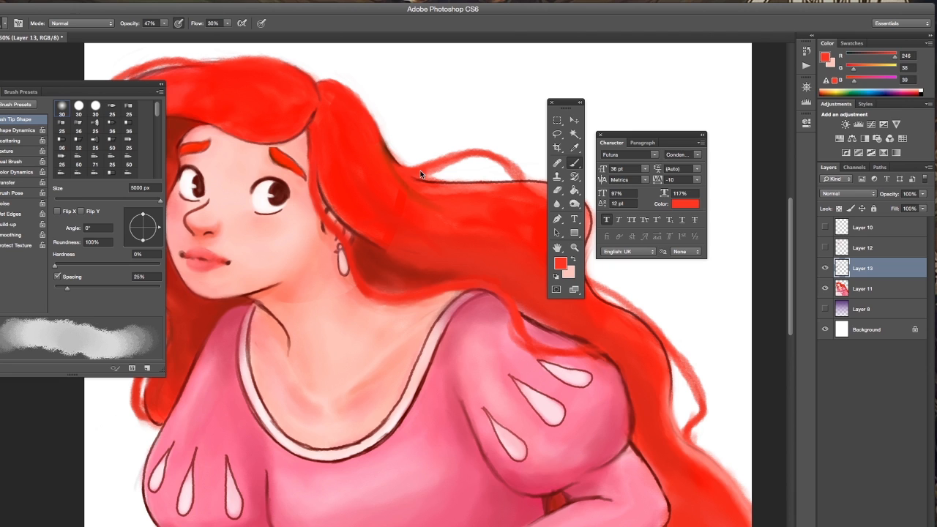
pyautogui.click(69, 199)
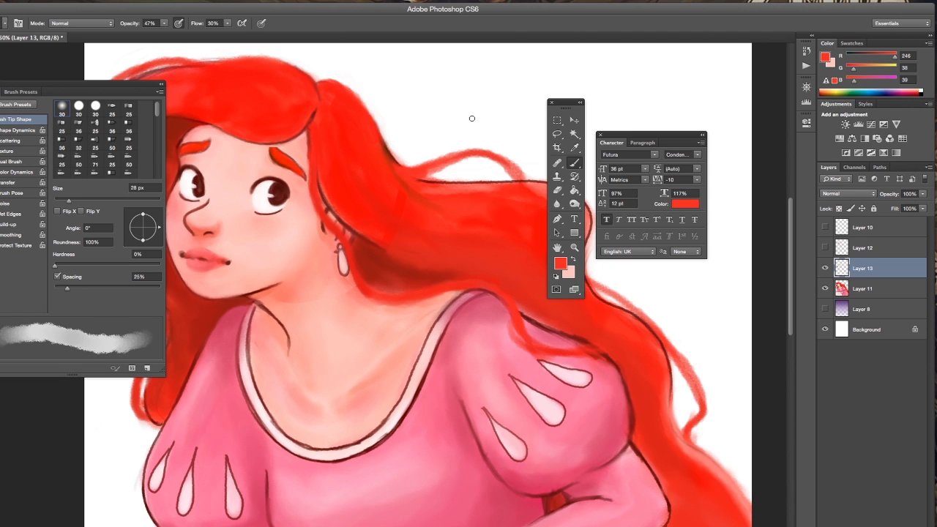
pyautogui.keyDown('alt'); pyautogui.click(391, 175); pyautogui.keyUp('alt')
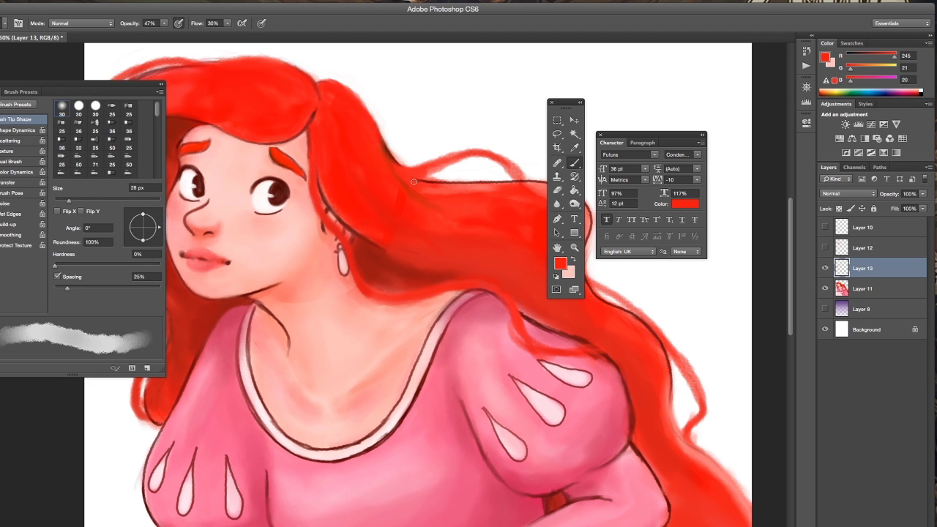
pyautogui.click(560, 263)
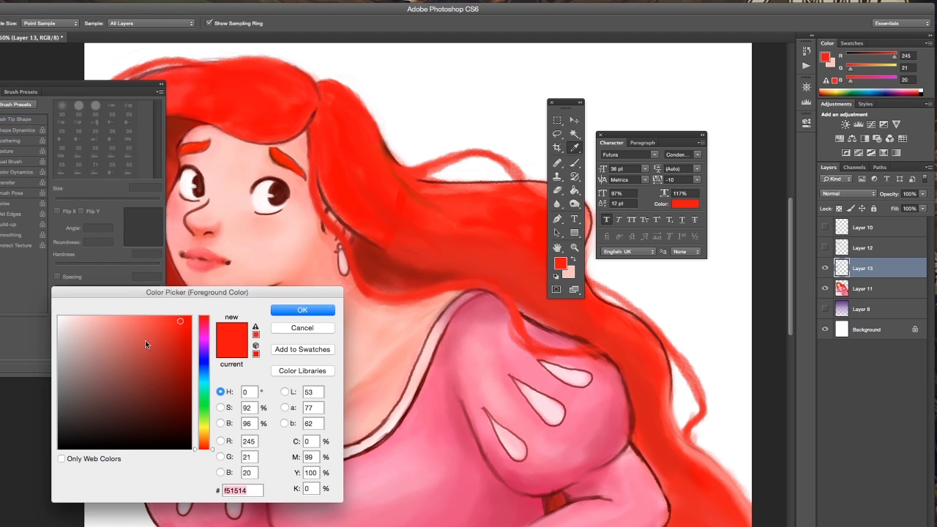
pyautogui.click(292, 310)
# Reconnect the dark outline along the upper edge of the back hair with sampled dark red and an 18 px brush.
pyautogui.click(574, 150)
pyautogui.click(392, 157)
pyautogui.click(574, 163)
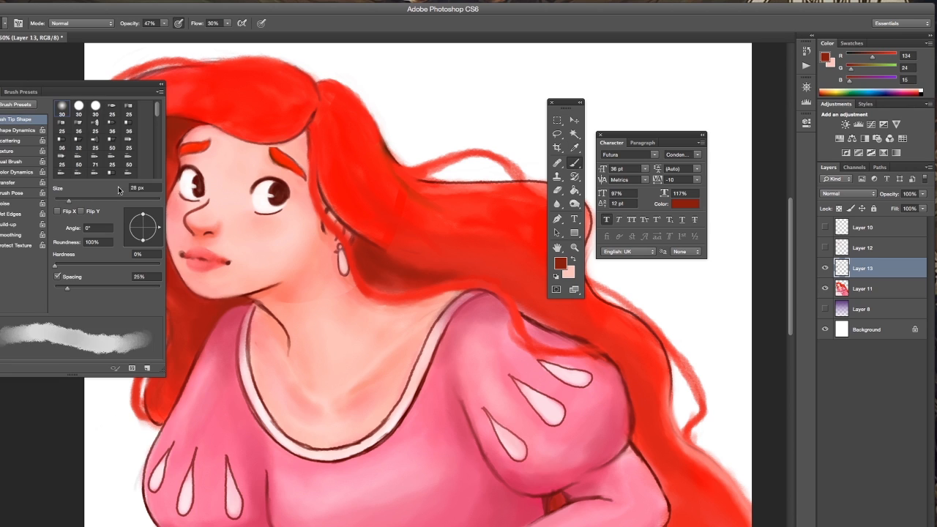
pyautogui.click(64, 200)
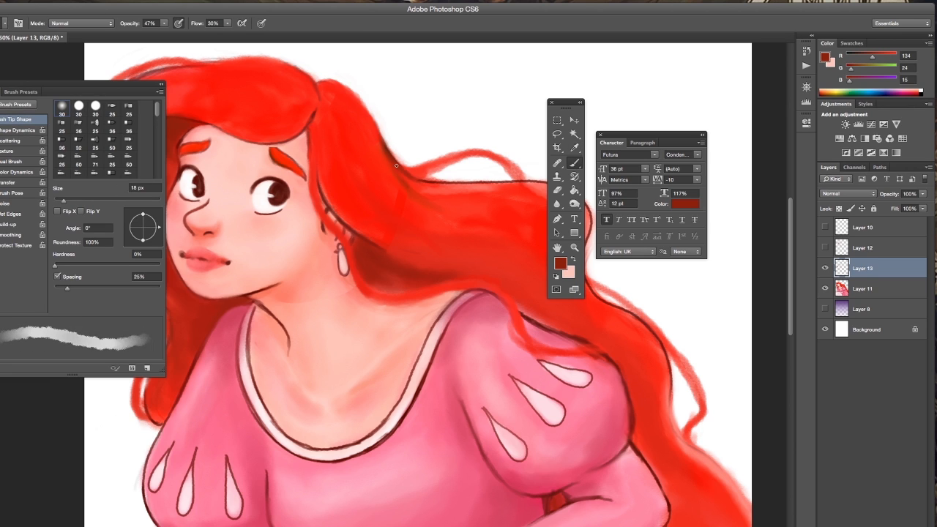
# Blend the seam inside the back hair with sampled bright red and a 61 px brush.
pyautogui.click(574, 149)
pyautogui.click(449, 209)
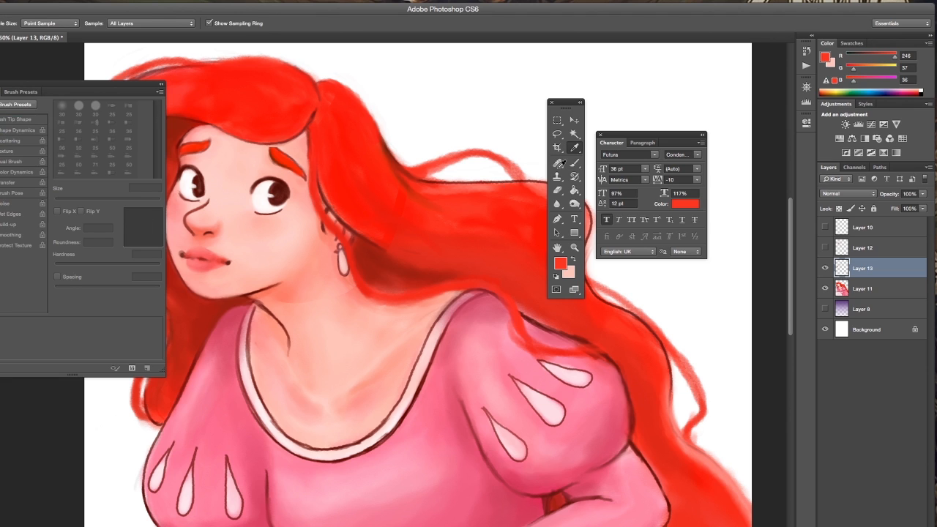
pyautogui.click(574, 162)
pyautogui.click(86, 199)
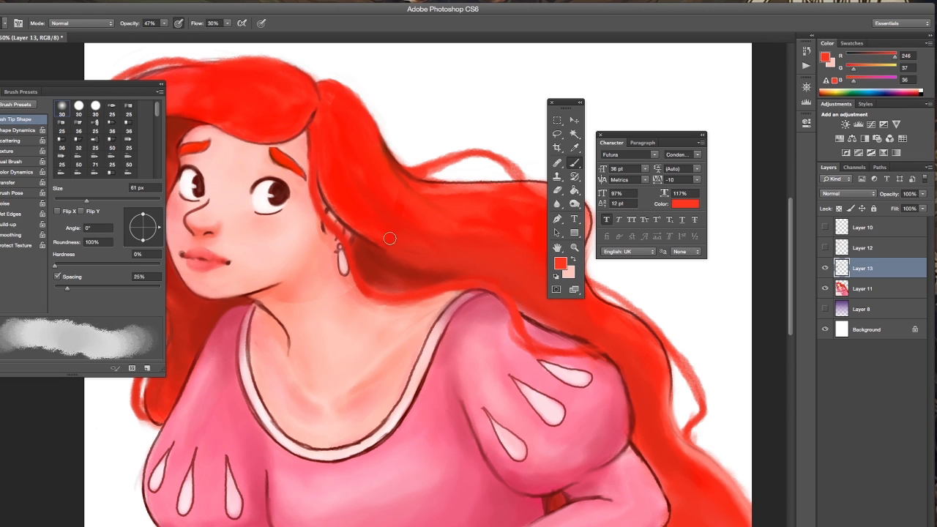
# Paint over the seam across the neck with sampled skin tone and a 77 px brush.
pyautogui.click(574, 148)
pyautogui.click(305, 291)
pyautogui.click(574, 162)
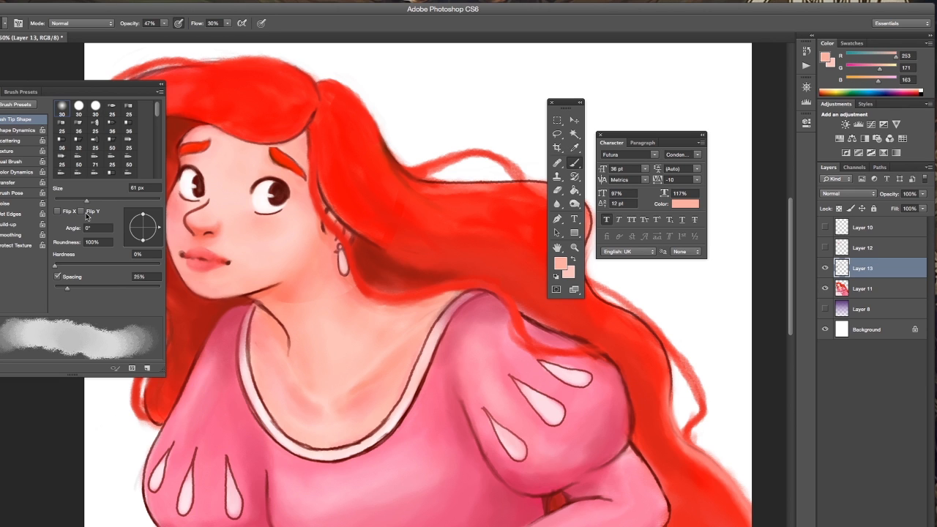
pyautogui.moveTo(305, 301)
pyautogui.mouseDown()
pyautogui.moveTo(308, 318)
pyautogui.moveTo(300, 309)
pyautogui.moveTo(341, 303)
pyautogui.moveTo(298, 308)
pyautogui.mouseUp()
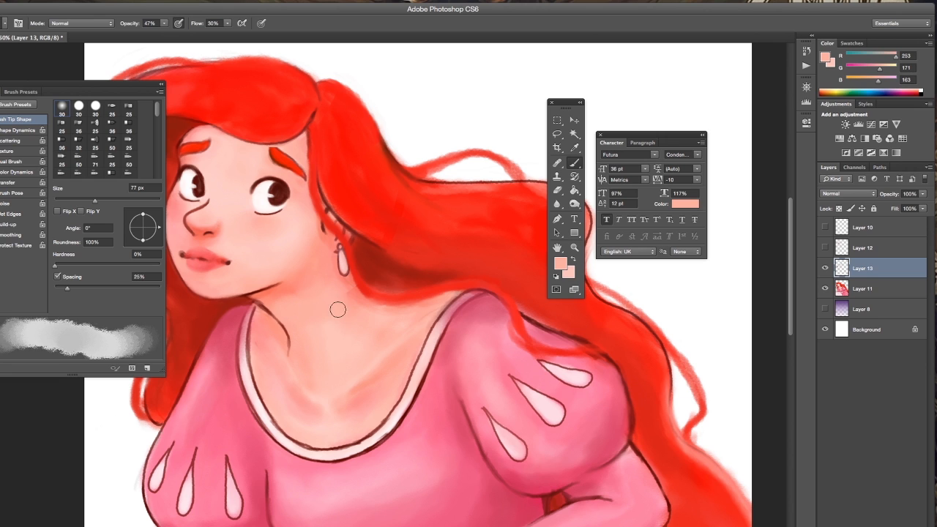
# Repaint the lower hair edge beside the neck with sampled red and a 35 px brush.
pyautogui.press('i')
pyautogui.click(346, 287)
pyautogui.press('b')
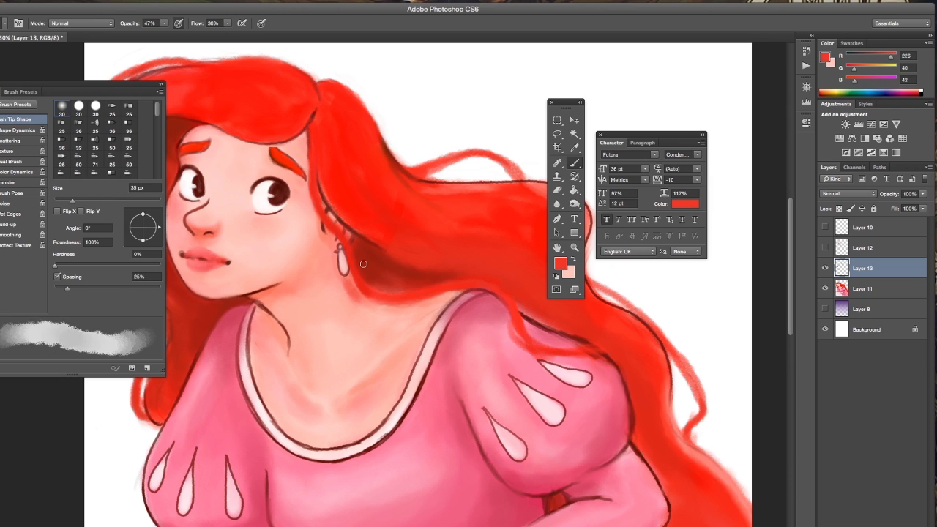
# Clean up the neck skin along the lower hair edge with sampled skin tones and a 48 px brush.
pyautogui.press('i')
pyautogui.click(360, 312)
pyautogui.press('b')
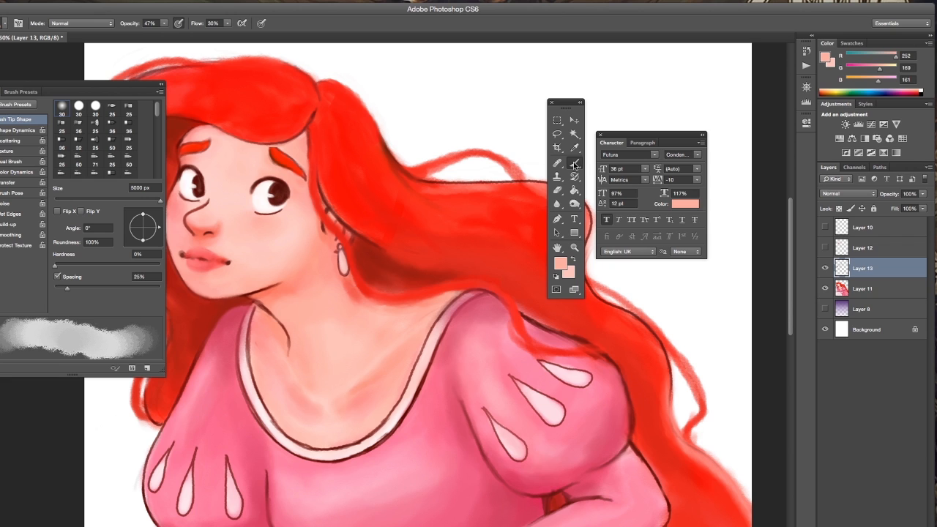
pyautogui.press('i')
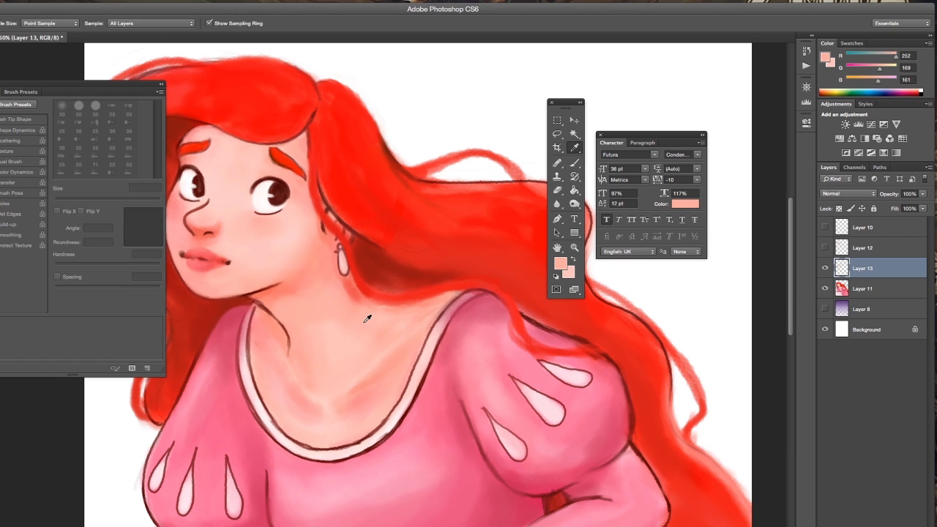
pyautogui.click(363, 324)
pyautogui.press('b')
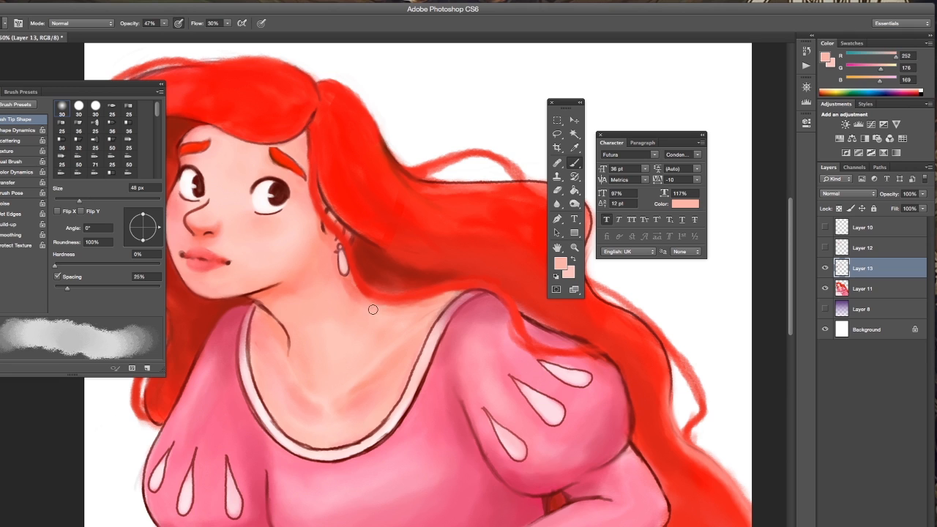
# Shade the neck under the jaw with sampled darker pink at 24% opacity, using 27 px and 43 px brushes.
pyautogui.keyDown('alt'); pyautogui.click(301, 278); pyautogui.keyUp('alt')
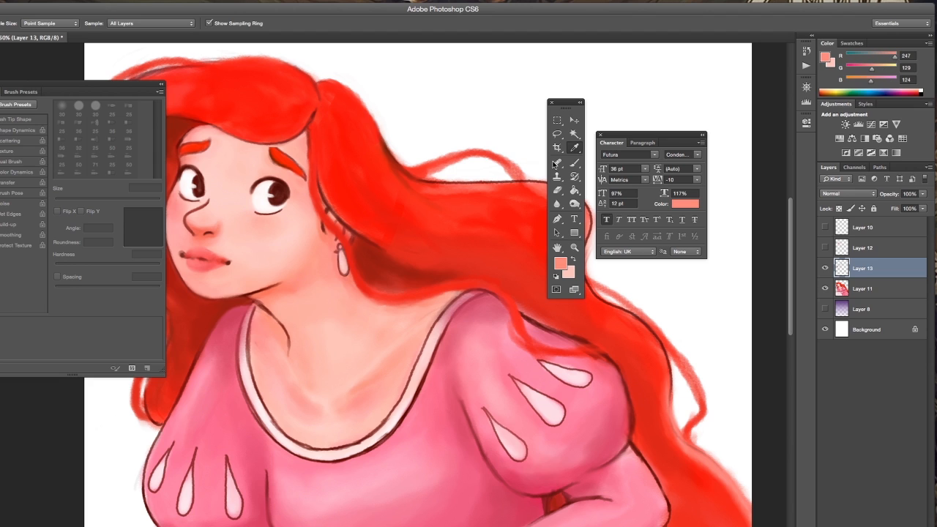
pyautogui.moveTo(70, 203); pyautogui.dragTo(68, 200)
pyautogui.click(164, 23)
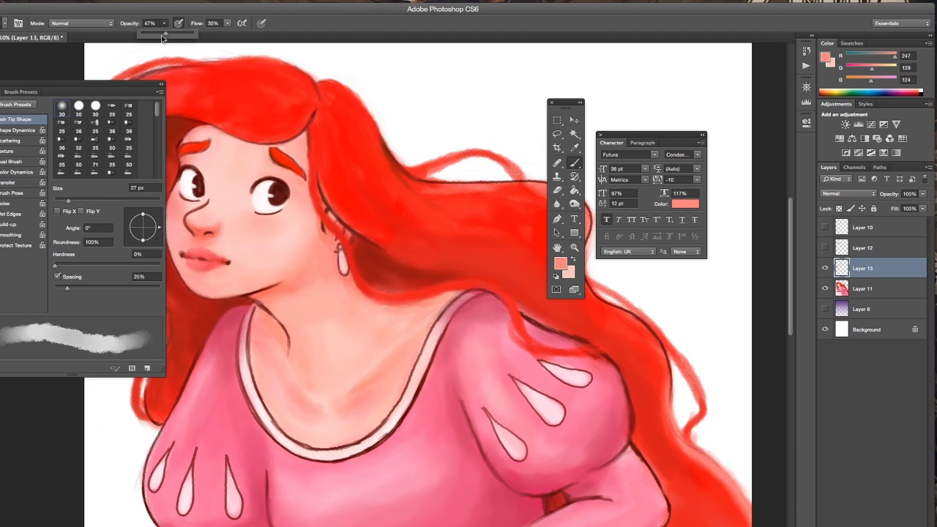
pyautogui.moveTo(167, 32); pyautogui.dragTo(153, 33)
pyautogui.moveTo(260, 297); pyautogui.dragTo(282, 289)
pyautogui.moveTo(68, 201); pyautogui.dragTo(77, 201)
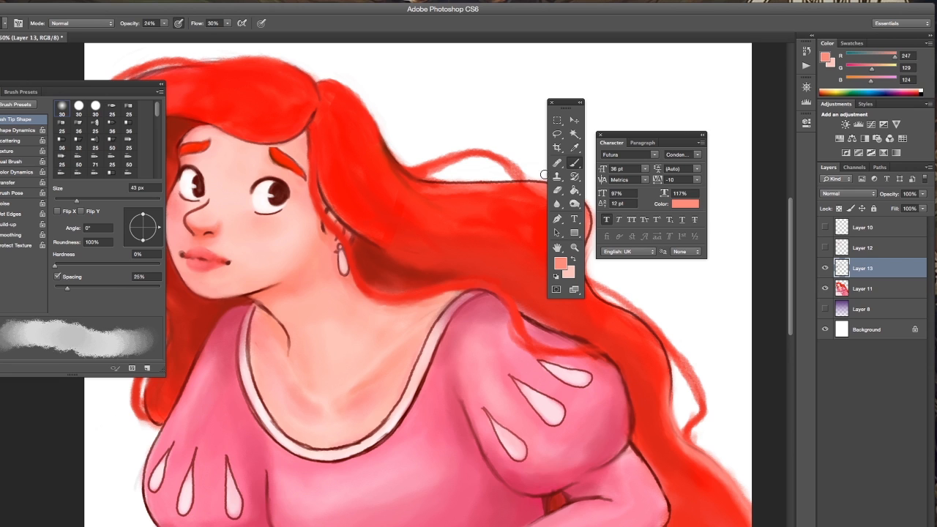
# Touch up the jawline and adjoining neck with sampled skin tones and dark red, reducing the brush to 11 px at 24% opacity.
pyautogui.keyDown('alt'); pyautogui.click(312, 311); pyautogui.keyUp('alt')
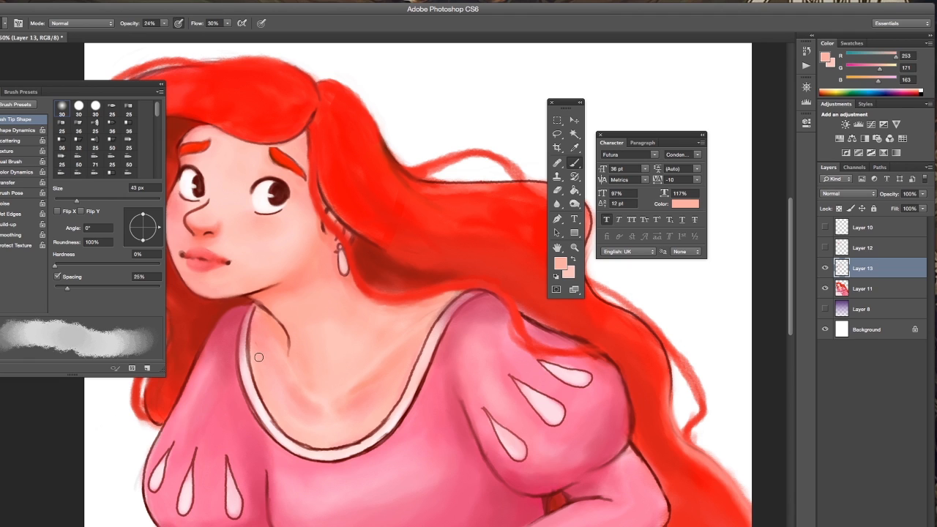
pyautogui.keyDown('alt'); pyautogui.click(285, 187); pyautogui.keyUp('alt')
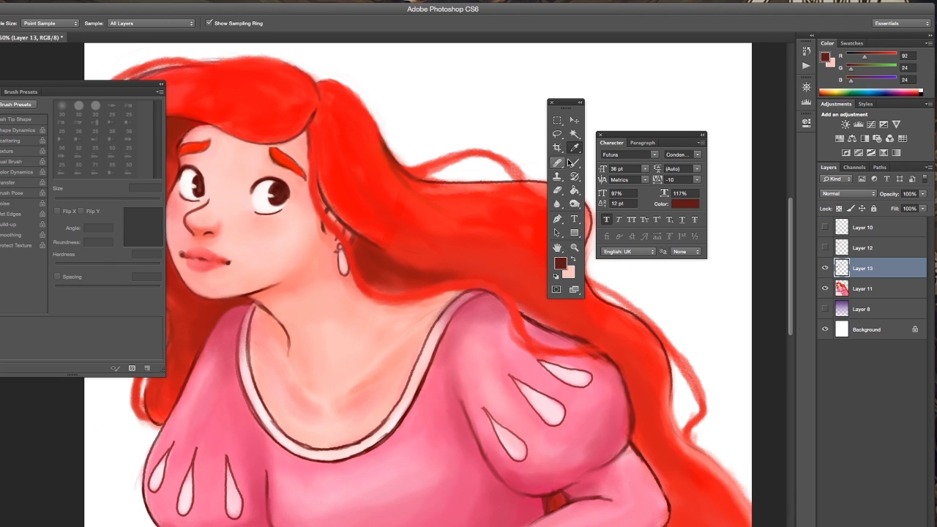
pyautogui.moveTo(74, 199); pyautogui.dragTo(59, 201)
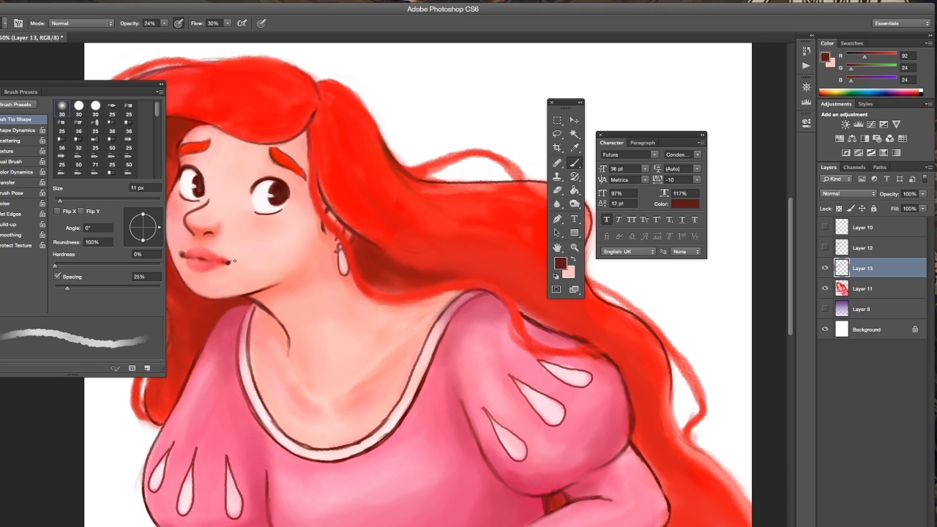
pyautogui.keyDown('alt'); pyautogui.click(278, 284); pyautogui.keyUp('alt')
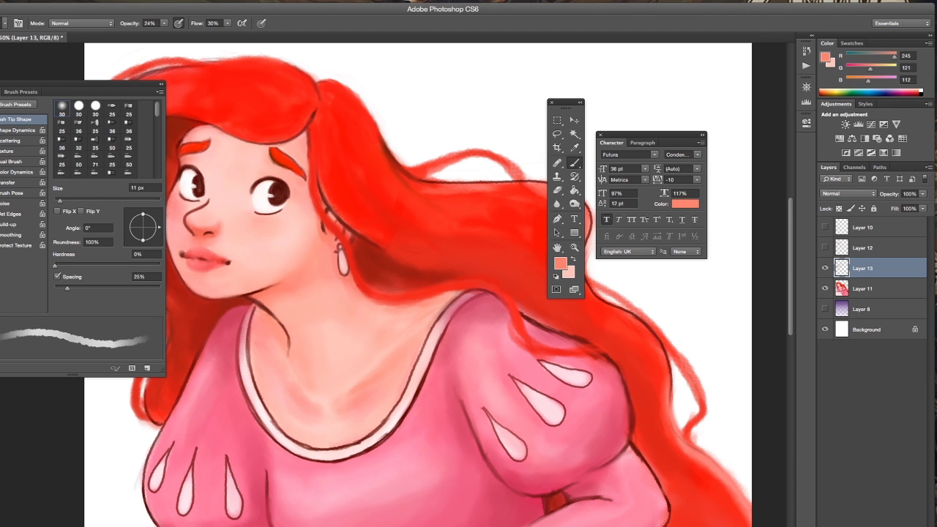
# Show the purple gradient on Layer 8 and the signature on Layer 10 with the whole painting in view.
pyautogui.click(574, 246)
pyautogui.keyDown('alt'); pyautogui.click(479, 302); pyautogui.keyUp('alt')
pyautogui.keyDown('alt'); pyautogui.click(479, 303); pyautogui.keyUp('alt')
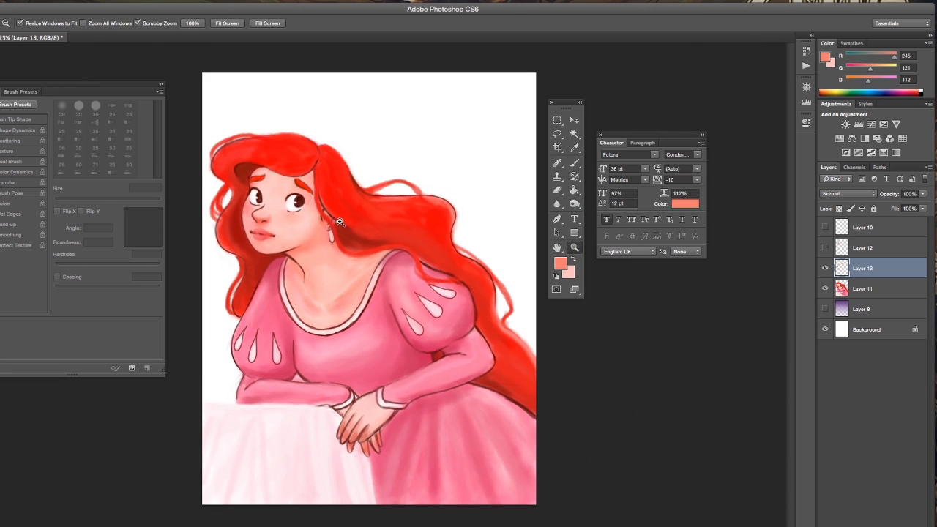
pyautogui.click(824, 309)
pyautogui.click(824, 228)
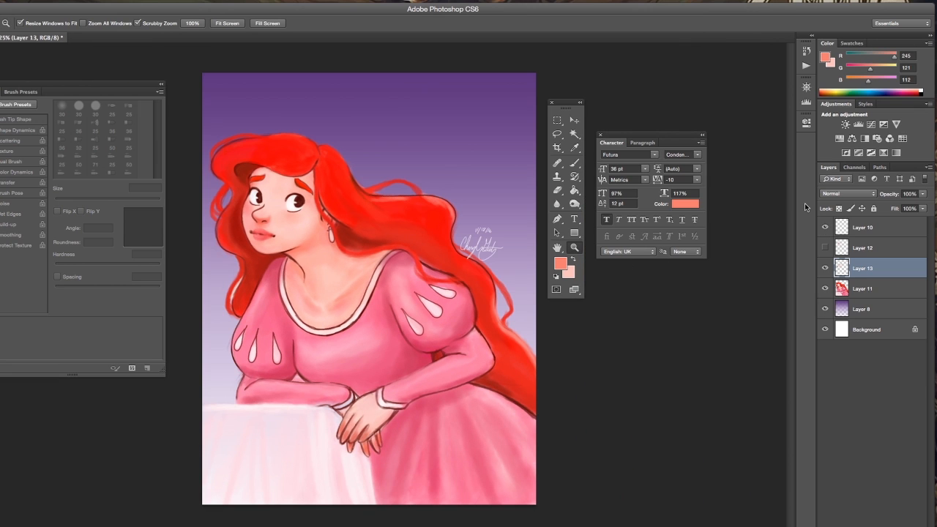